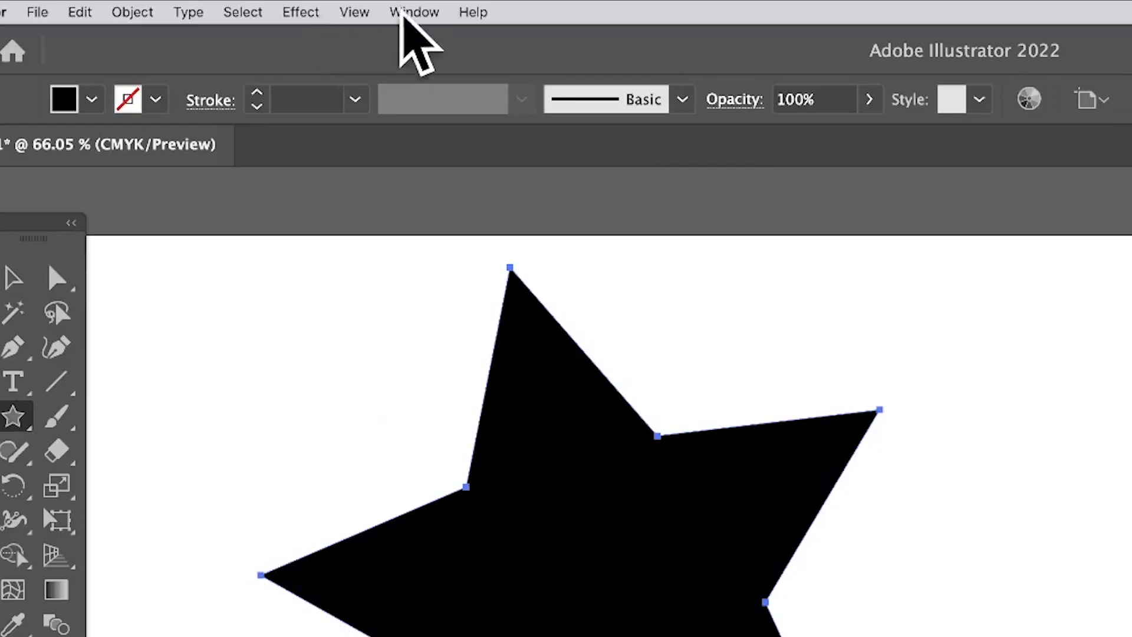
- Open Effect > 3D and Materials > Materials for the plain black star
left_click(275, 6)
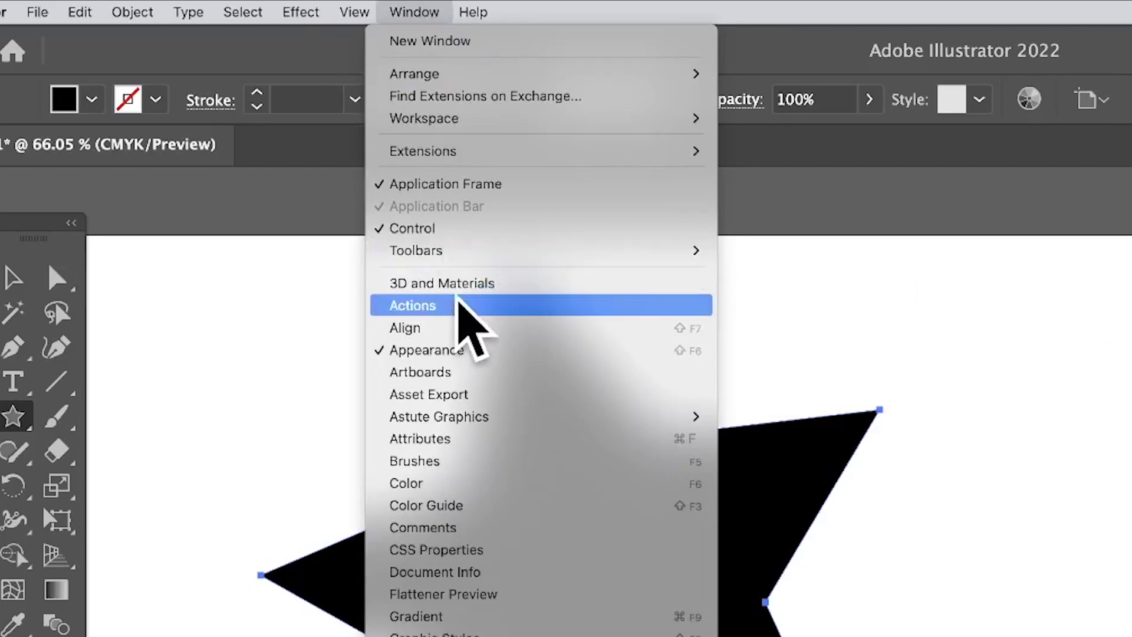
mouse_move(321, 15)
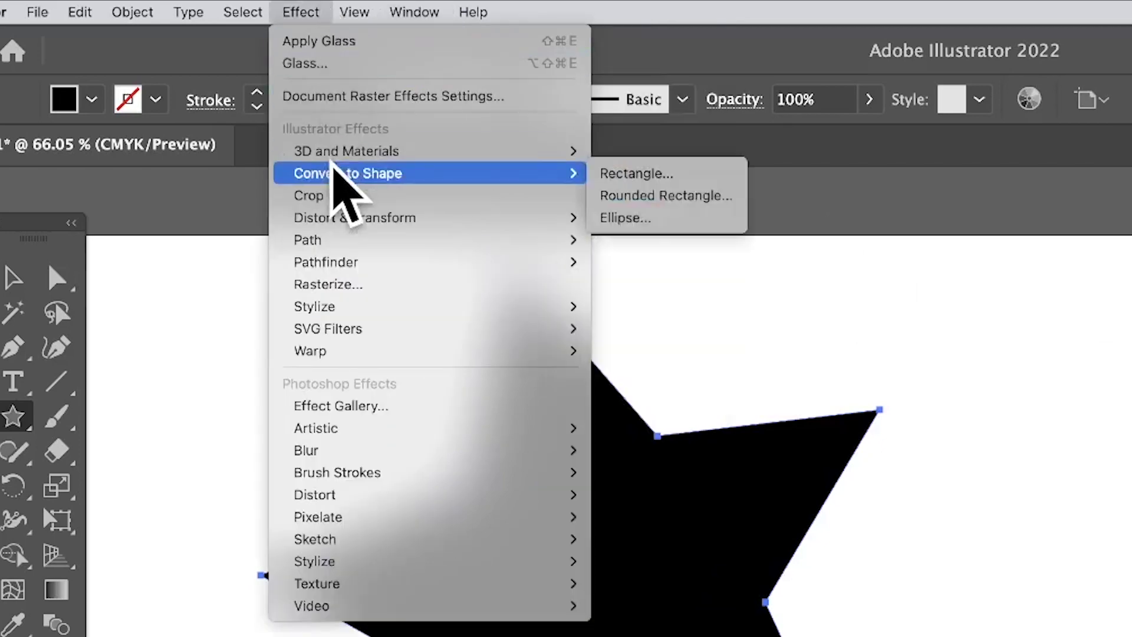
mouse_move(366, 154)
left_click(672, 241)
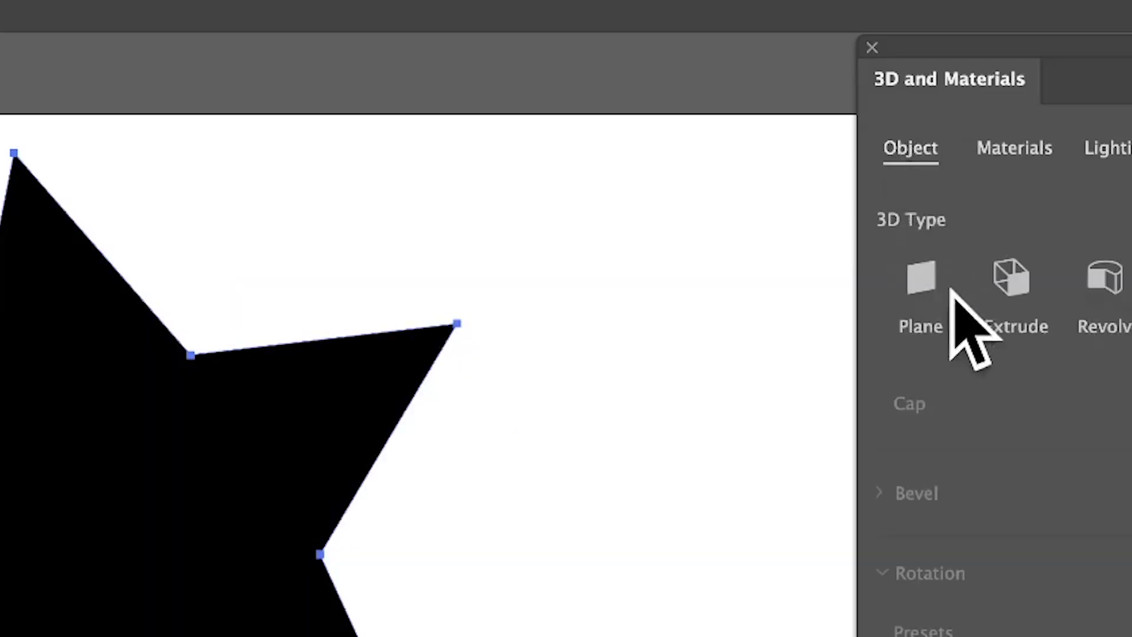
- Make the star a flat 3D Plane and tilt it with the rotation widget
left_click(721, 196)
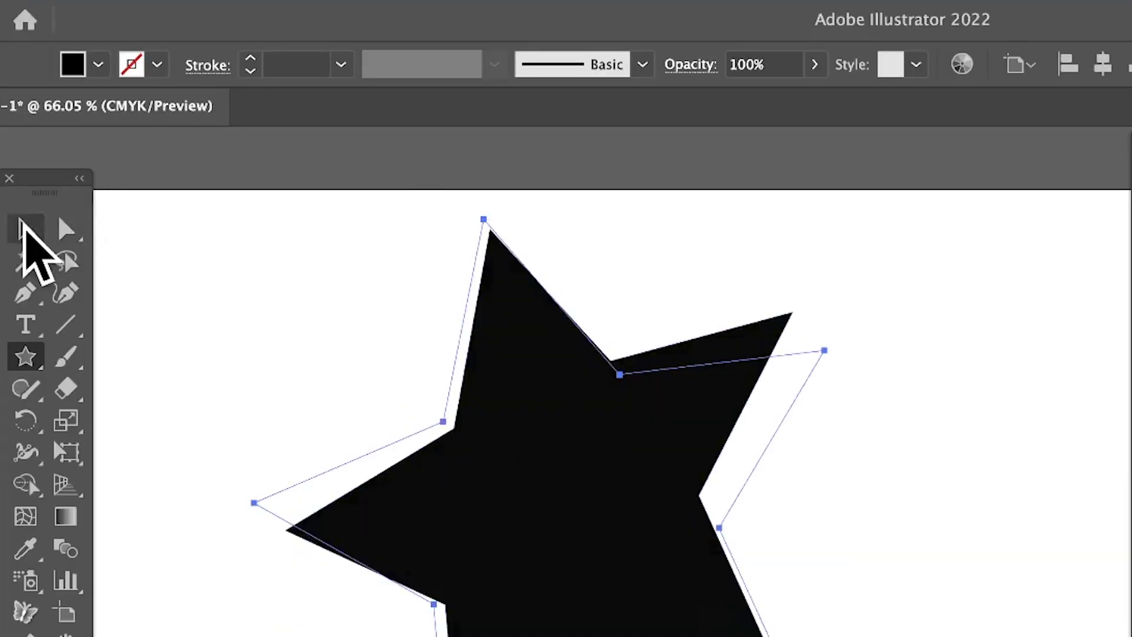
left_click(25, 228)
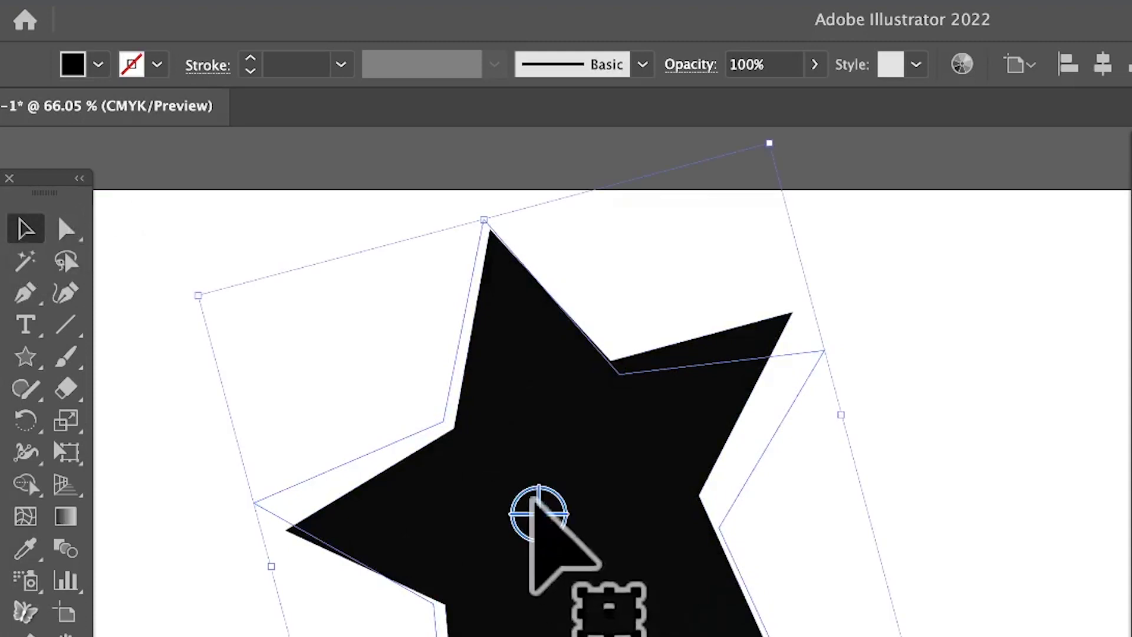
left_click_drag(533, 498, 126, 303)
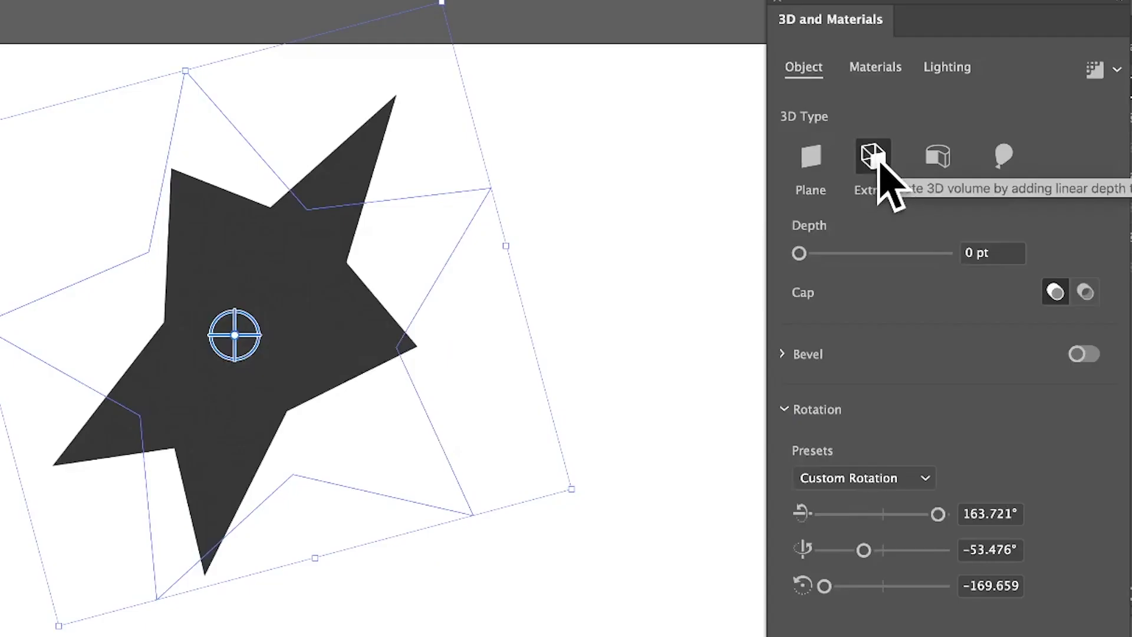
- Try Extrude depth and Revolve, then return the star to Plane
mouse_move(800, 253)
left_mouse_down()
mouse_move(834, 252)
mouse_move(805, 252)
left_mouse_up()
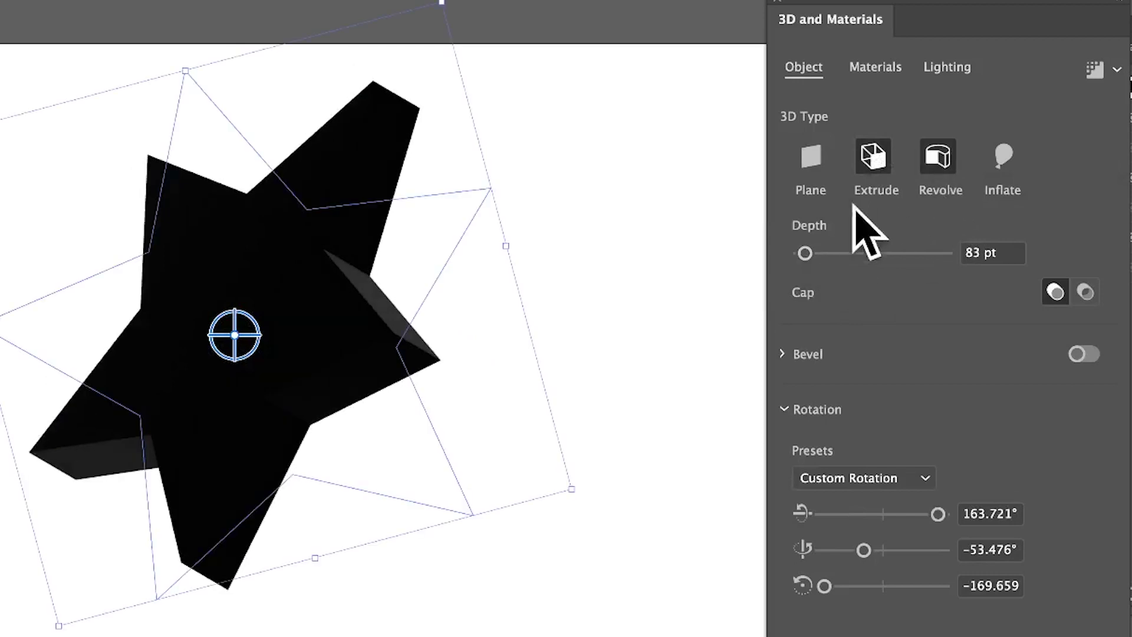
left_click(942, 161)
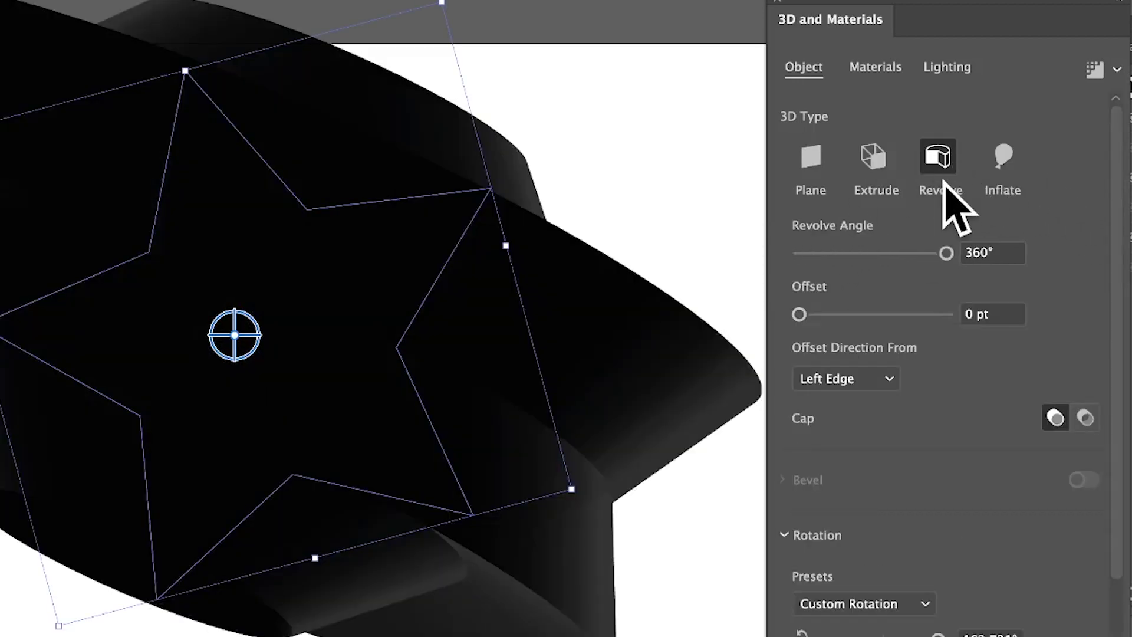
left_click(824, 144)
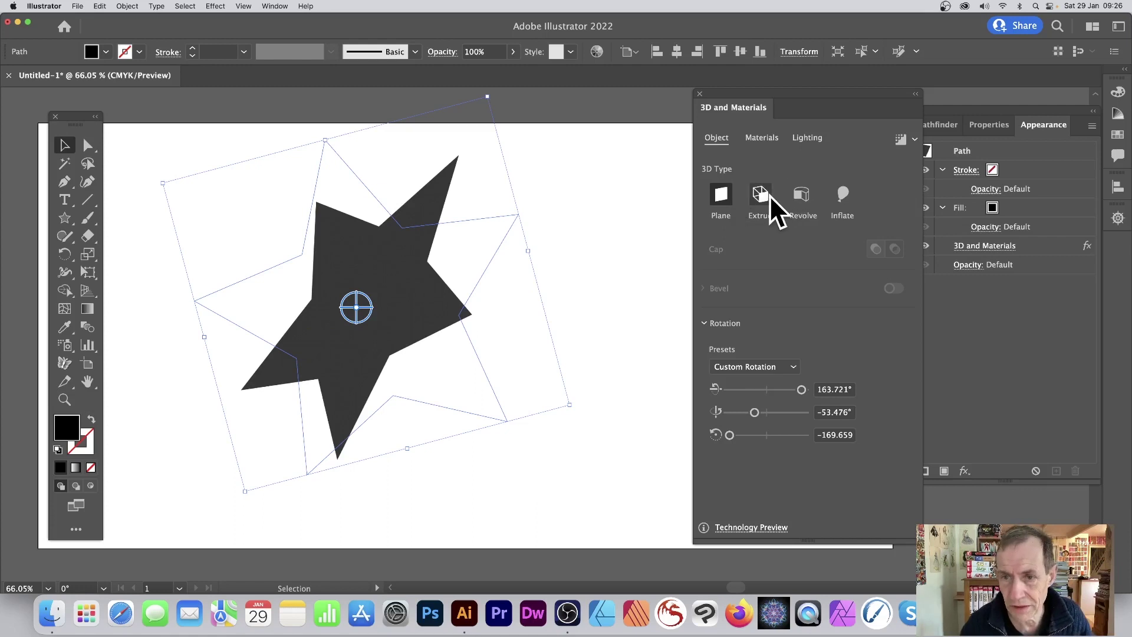
- Browse the All Materials thumbnails, such as Zinc Spade and Marble Paint, in the Materials tab
left_click(760, 139)
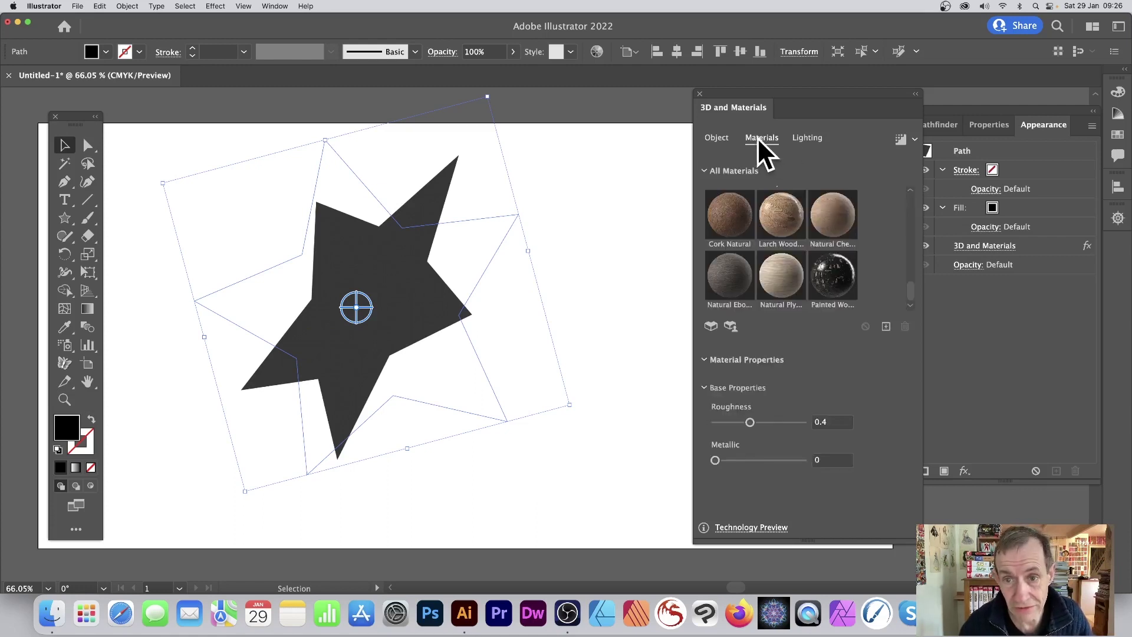
left_click(703, 171)
left_click(704, 171)
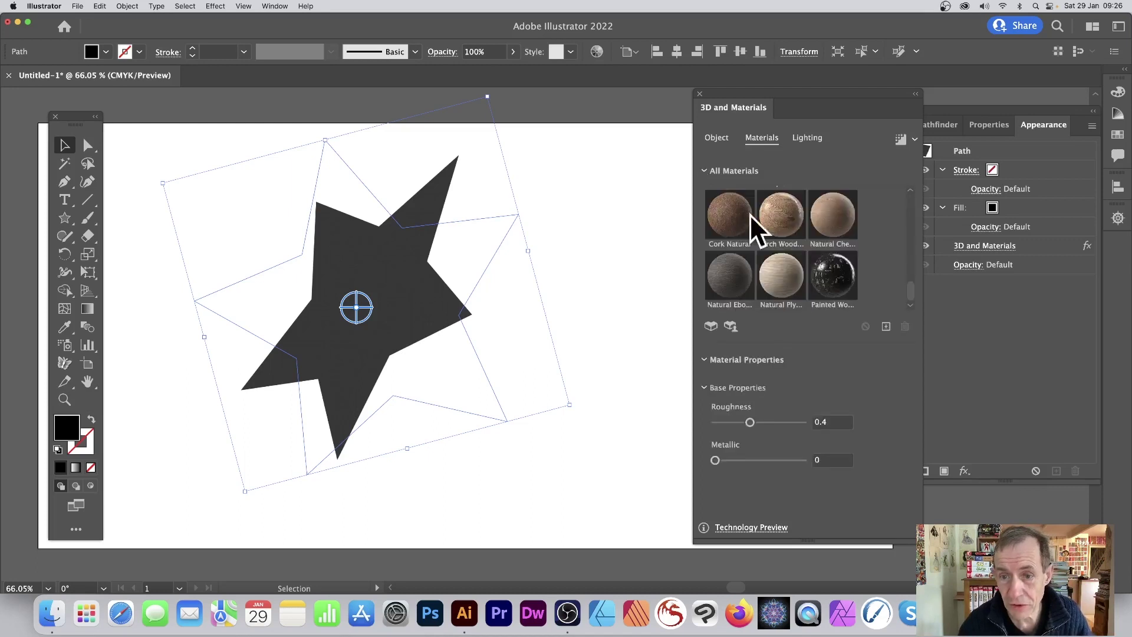
scroll(744, 248, "up", 5)
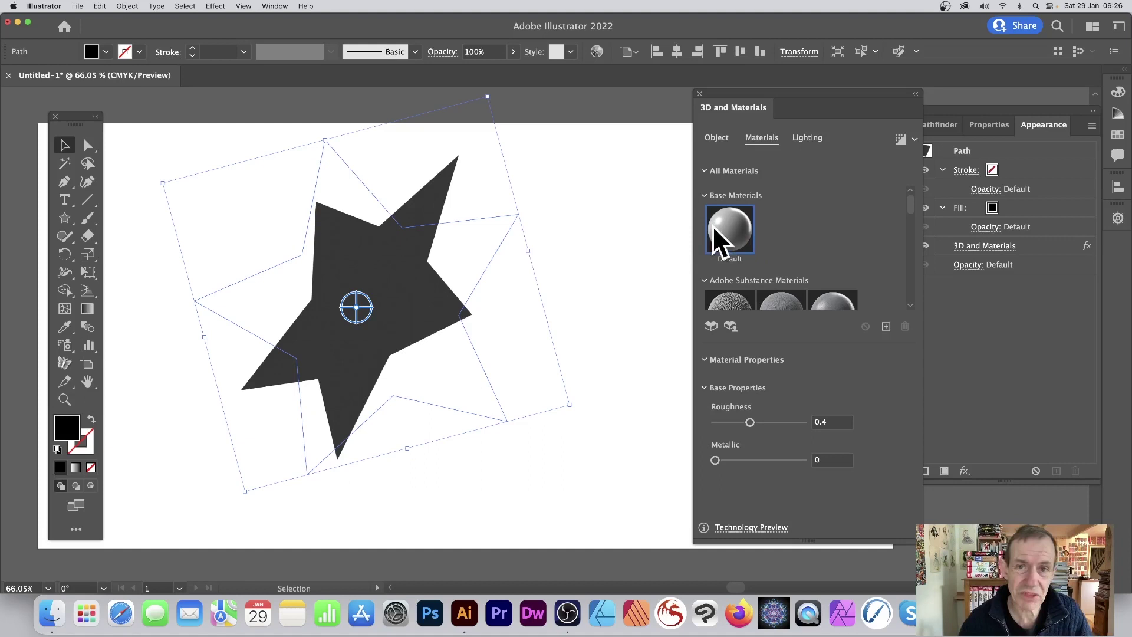
scroll(800, 235, "down", 5)
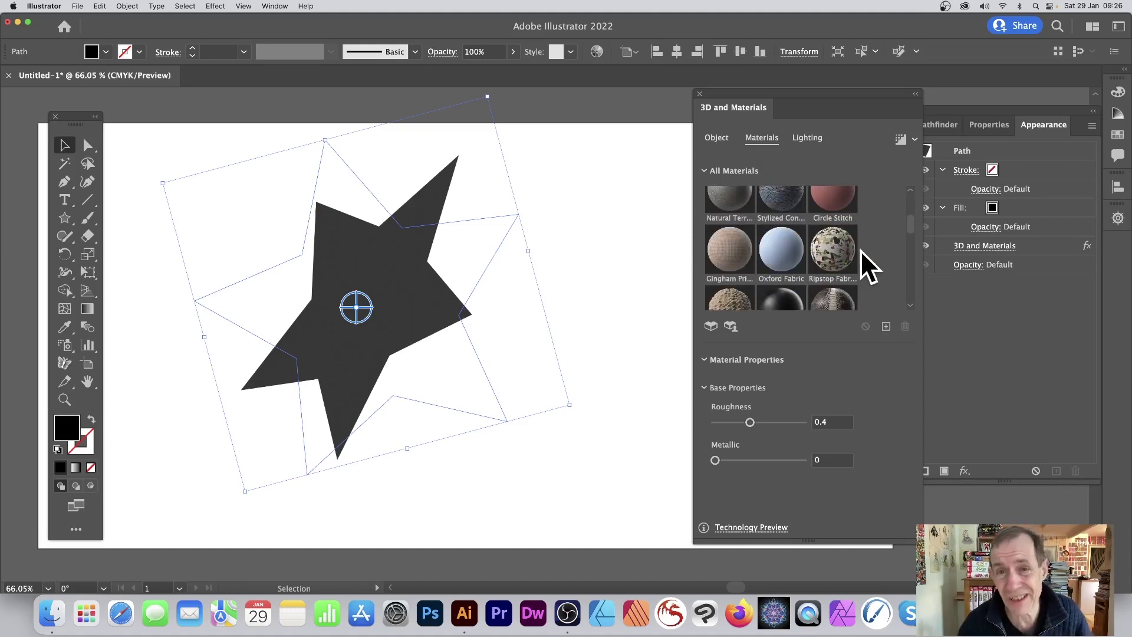
scroll(866, 264, "down", 3)
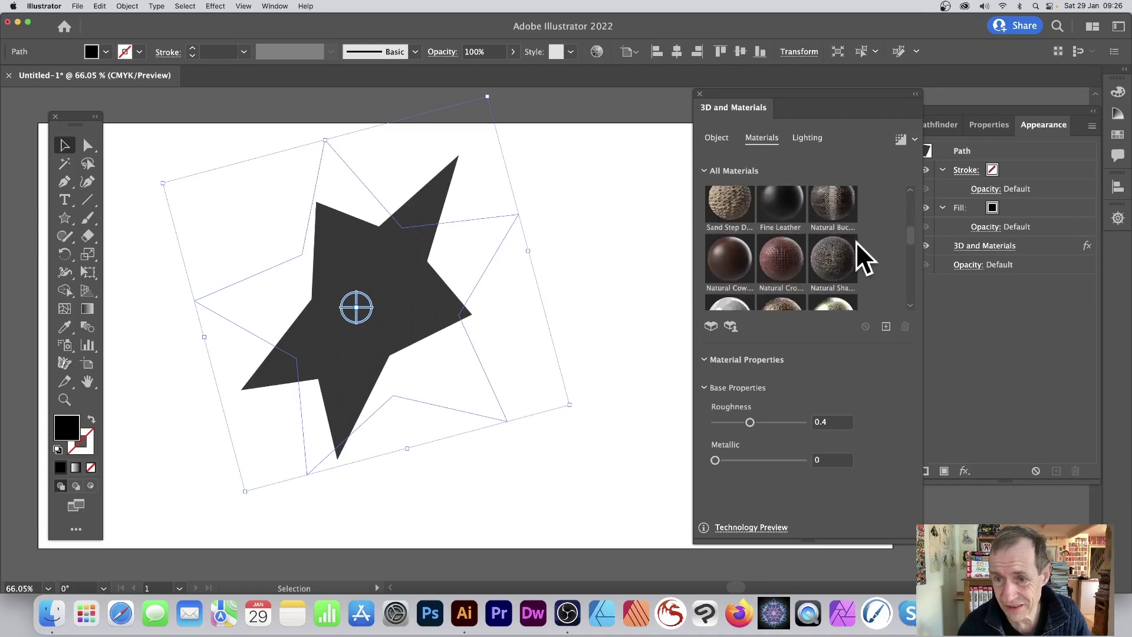
scroll(855, 252, "down", 3)
scroll(802, 268, "down", 2)
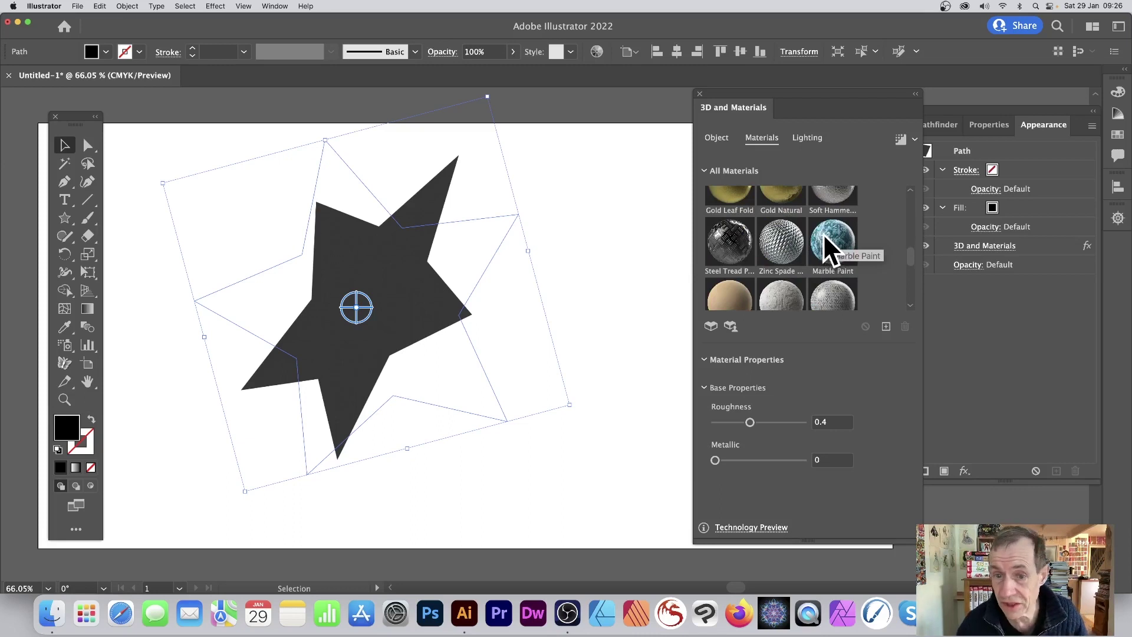
- Apply Steel Tread Plate to the star, rotate it around Z and scale it up
left_click(828, 238)
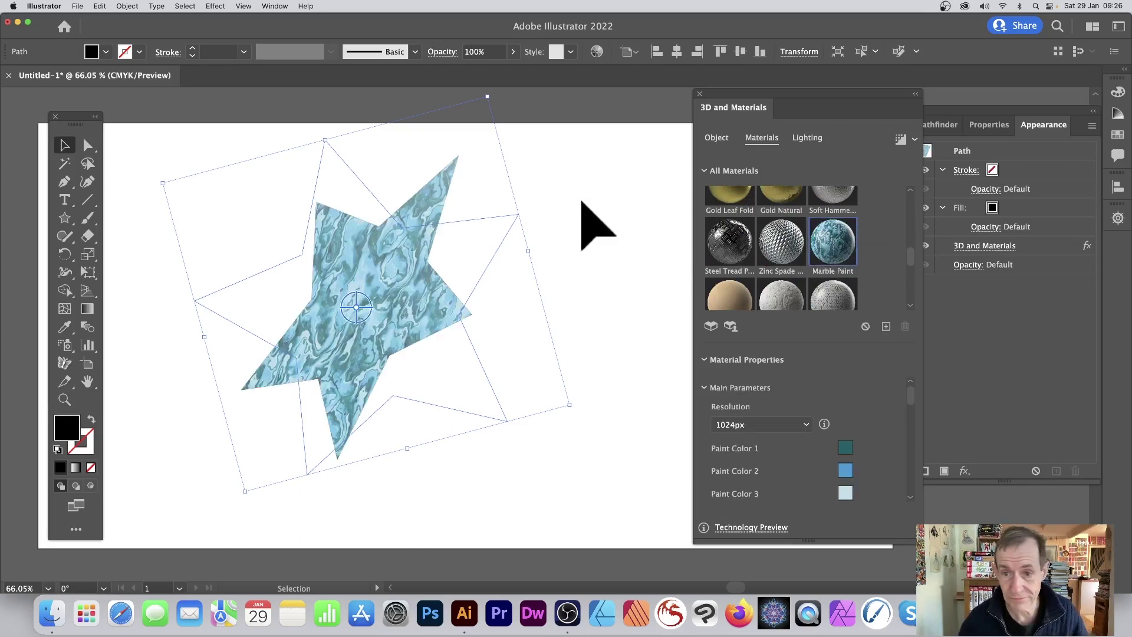
left_click(725, 243)
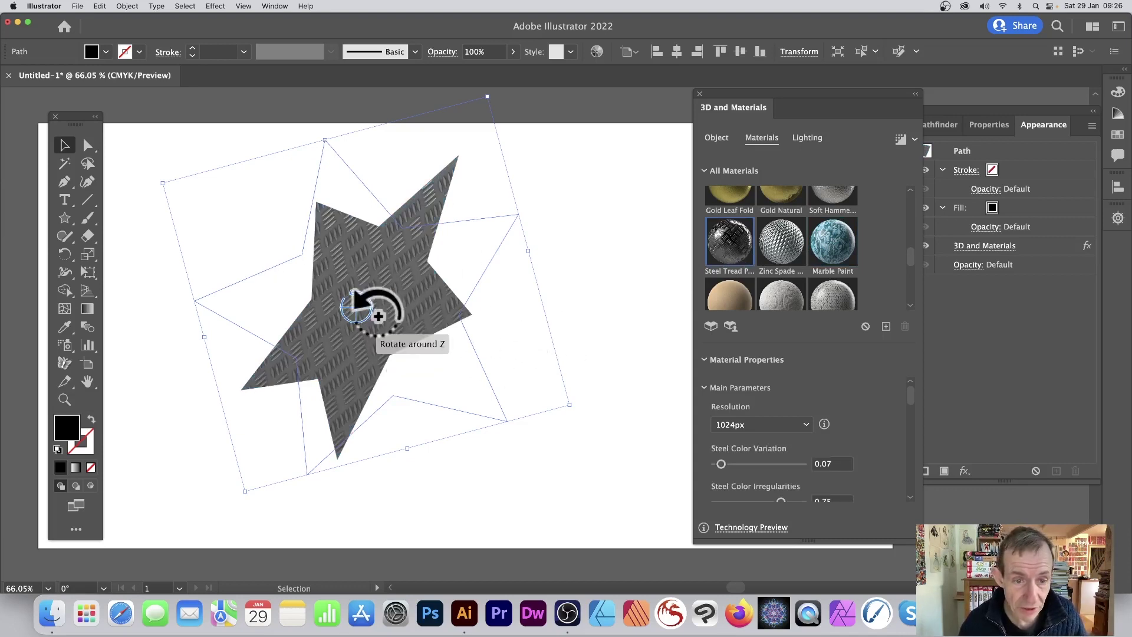
left_click_drag(372, 310, 361, 252)
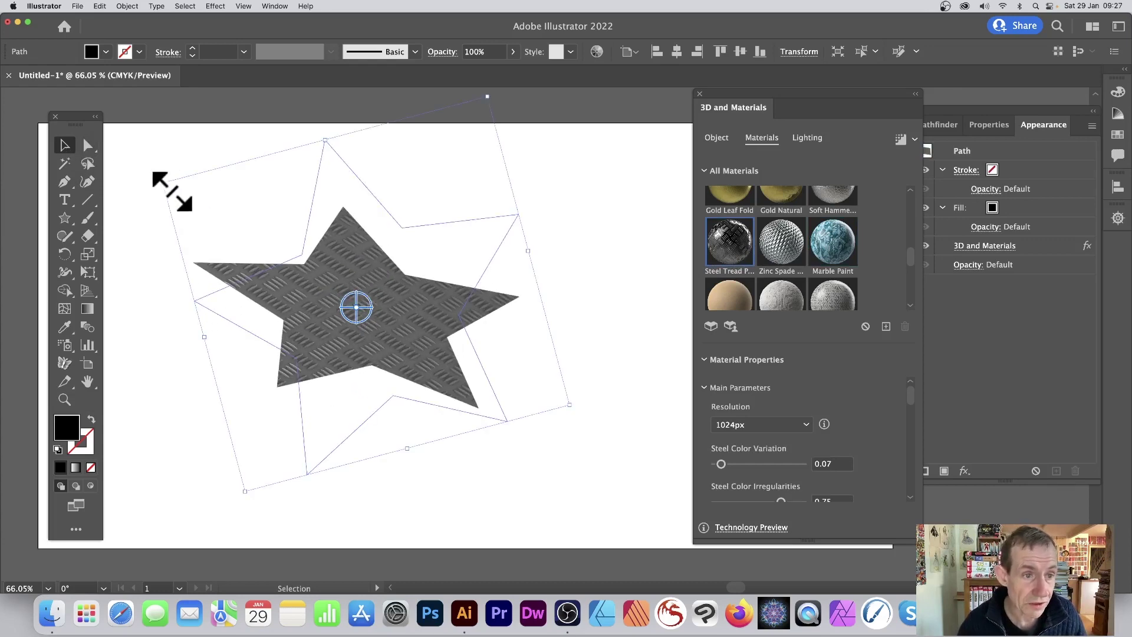
left_click_drag(165, 185, 83, 116)
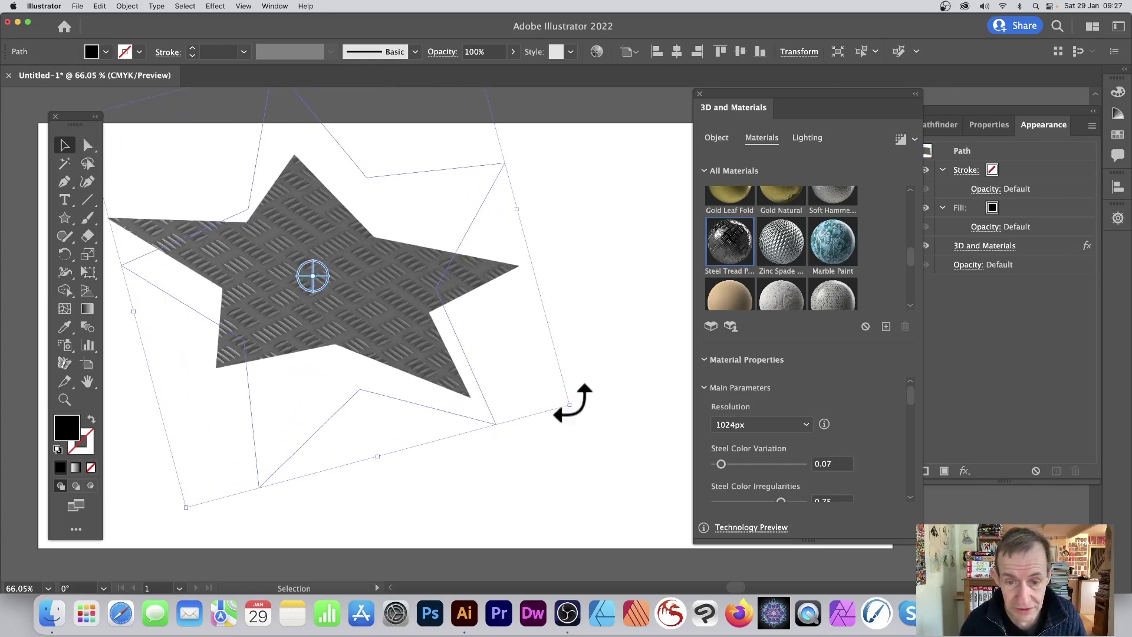
left_click_drag(565, 405, 517, 387)
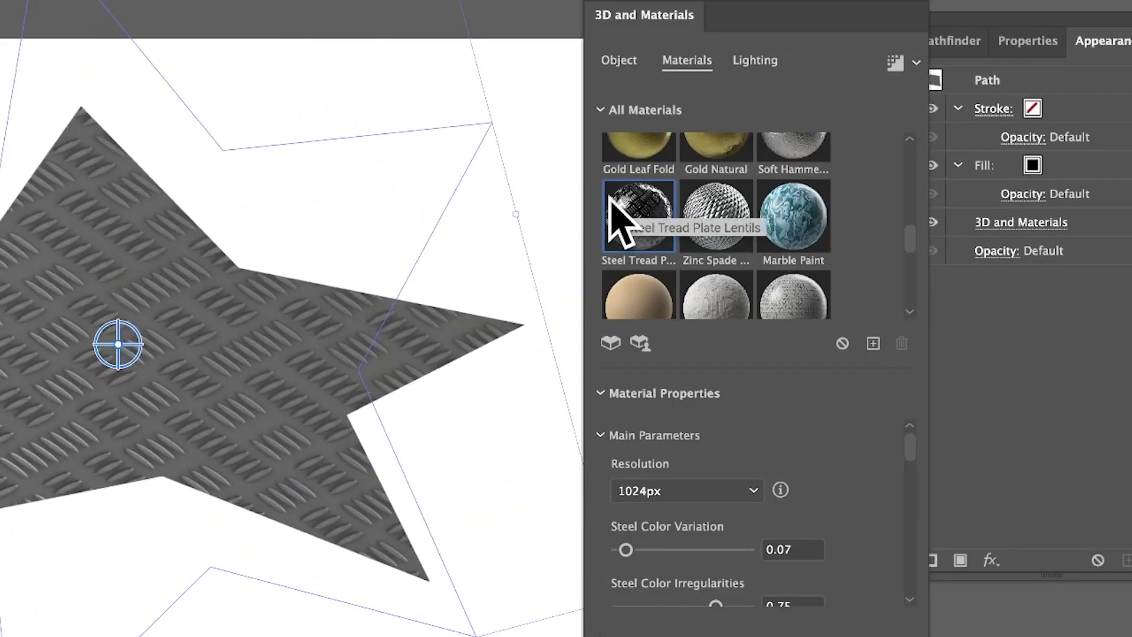
- Set steel properties: Roughness Variation 0.21, Dirt 0.64, Scratches Intensity 0.73, Relief Variation 0.55
scroll(781, 481, "down", 1)
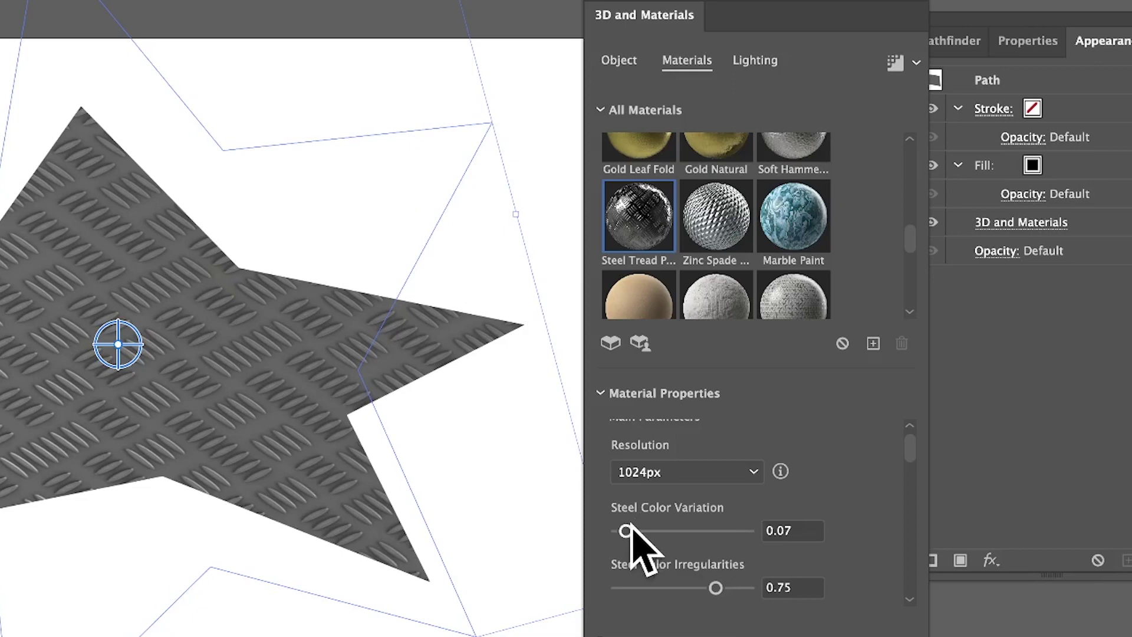
left_click_drag(627, 530, 642, 531)
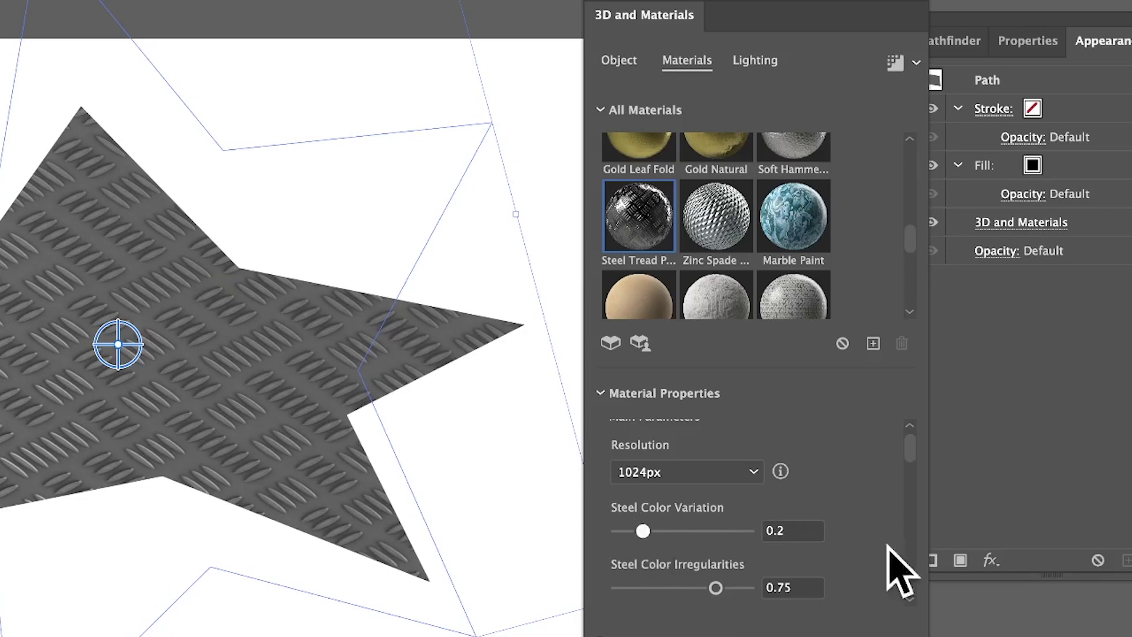
left_click_drag(910, 447, 911, 463)
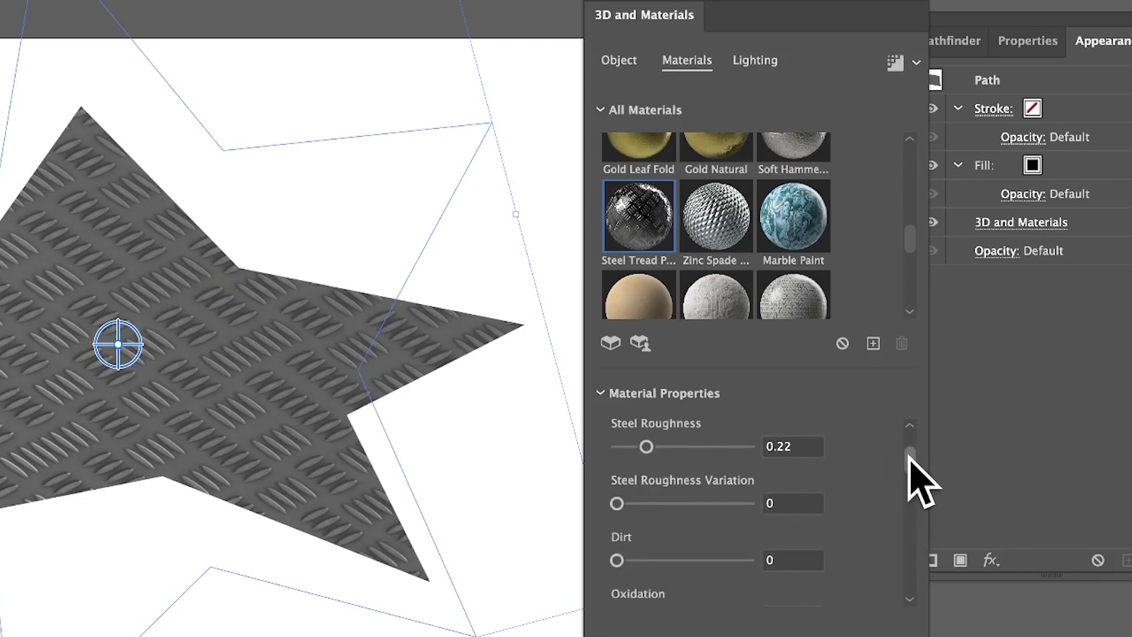
left_click_drag(673, 500, 645, 502)
left_click_drag(664, 558, 701, 558)
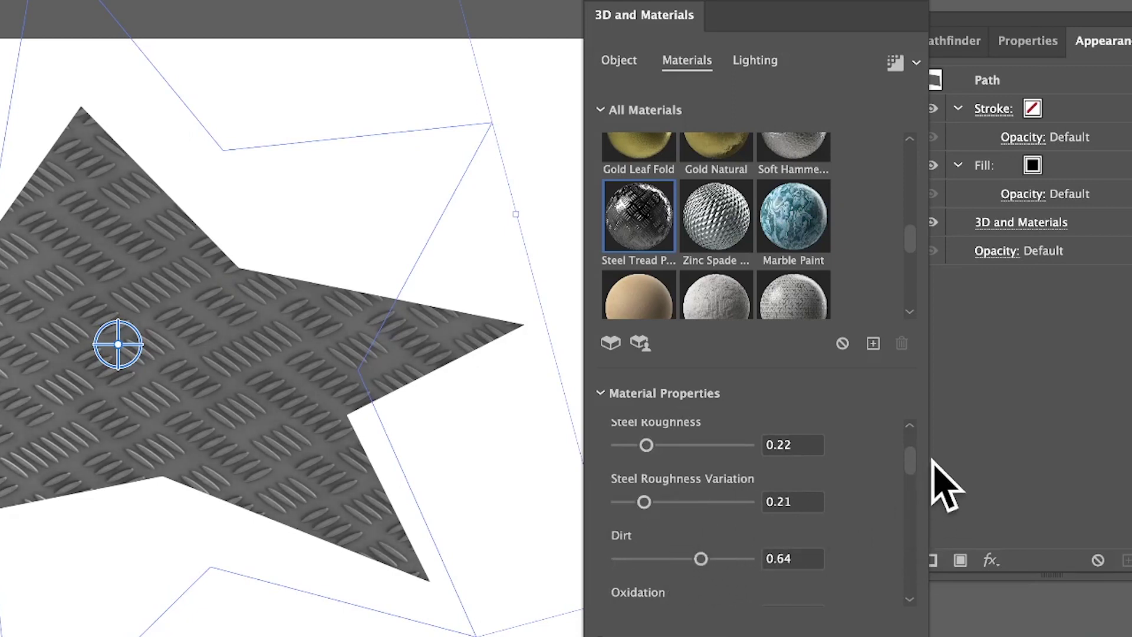
scroll(910, 467, "down", 3)
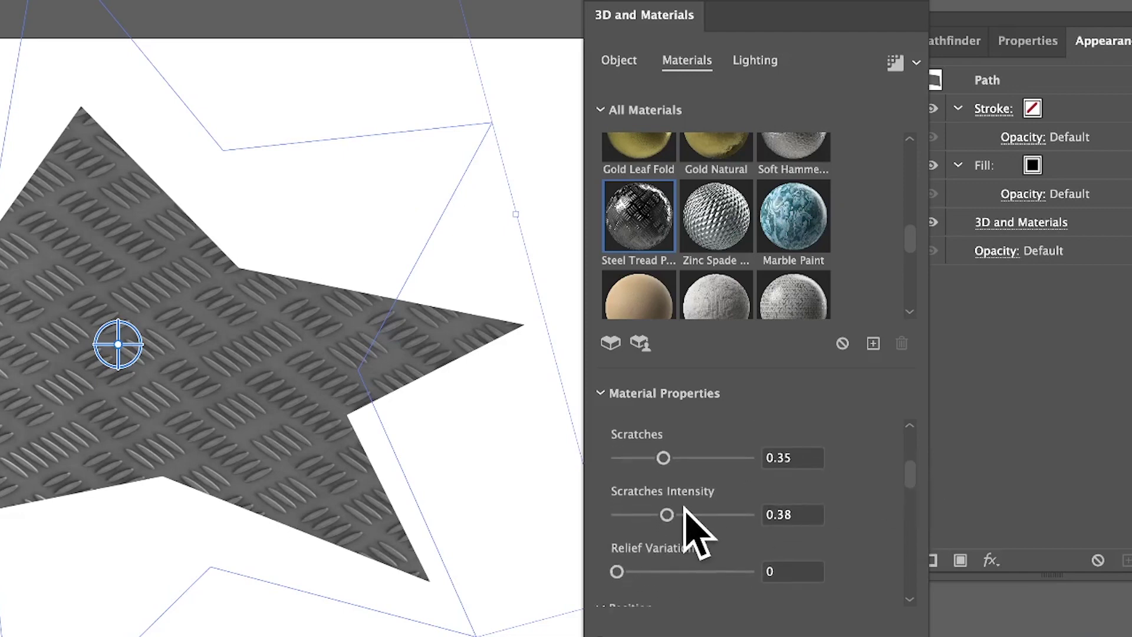
left_click_drag(666, 514, 713, 515)
left_click_drag(668, 571, 689, 571)
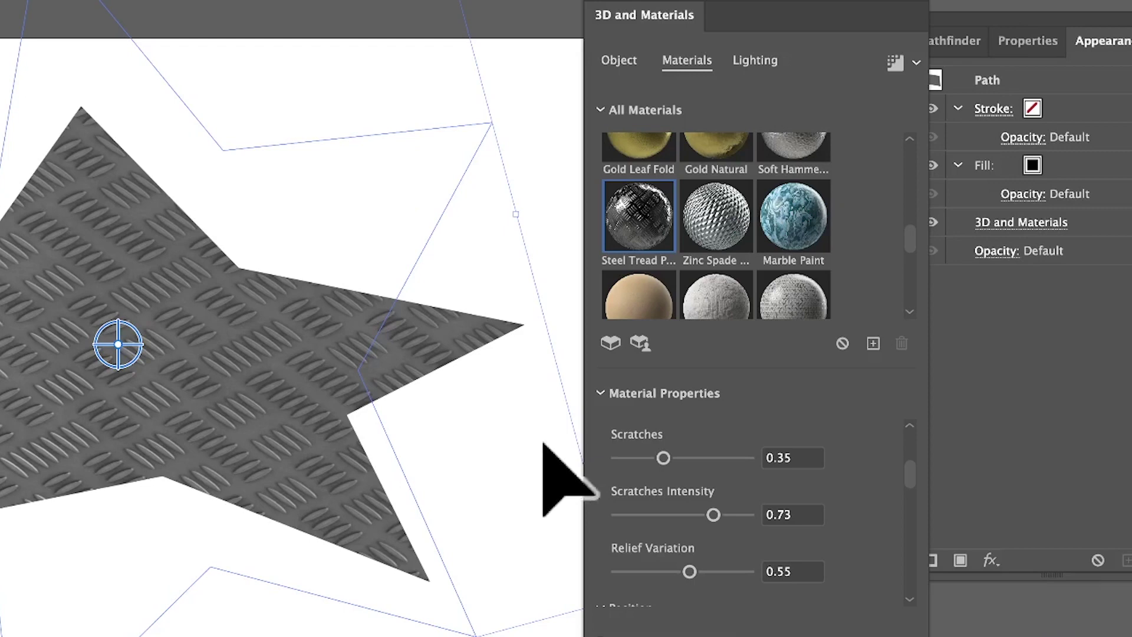
- Apply Marble Paint and set Paint Color 1 to a bright cyan
left_click(793, 230)
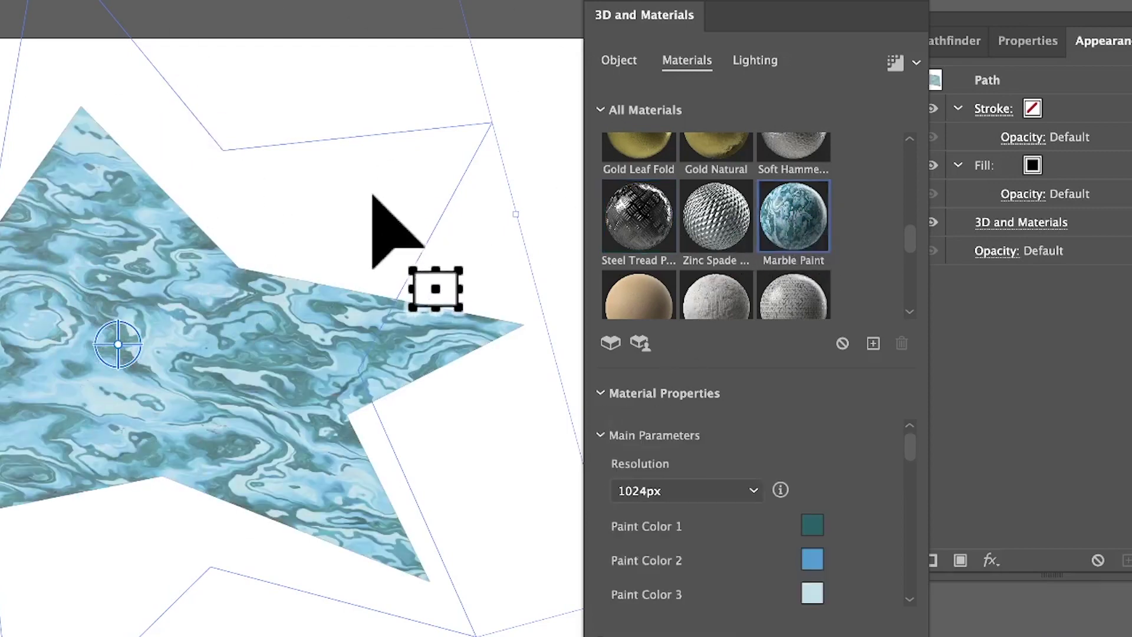
left_click(812, 525)
left_click(454, 253)
left_click(752, 241)
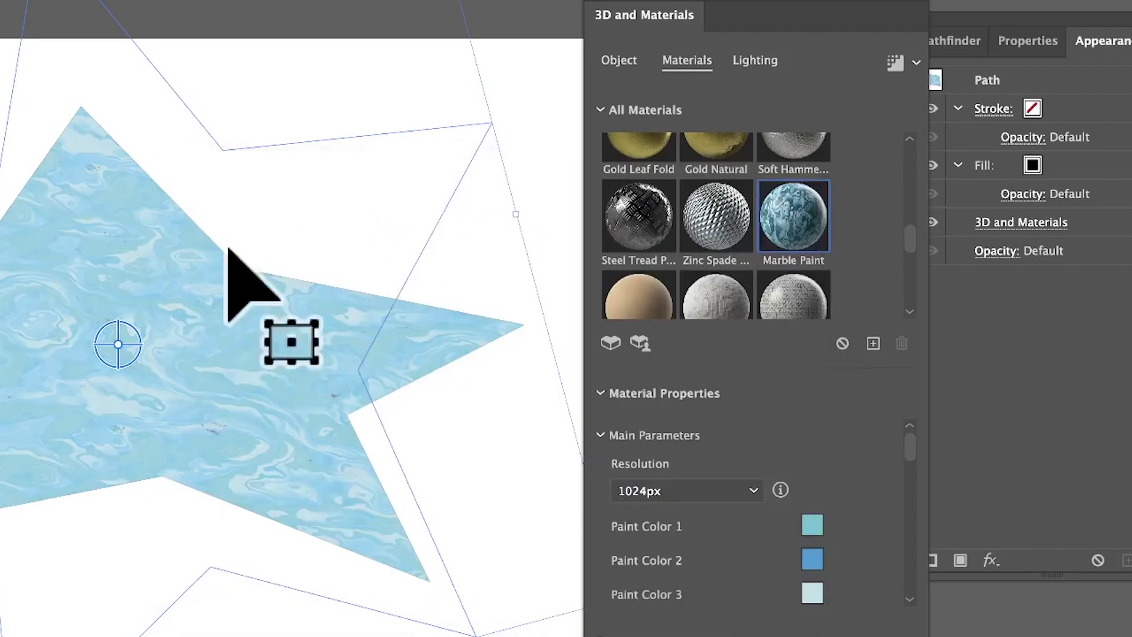
- Change Paint Color 1 to dark teal #022323
left_click(813, 526)
left_click(463, 463)
left_click_drag(463, 464, 470, 477)
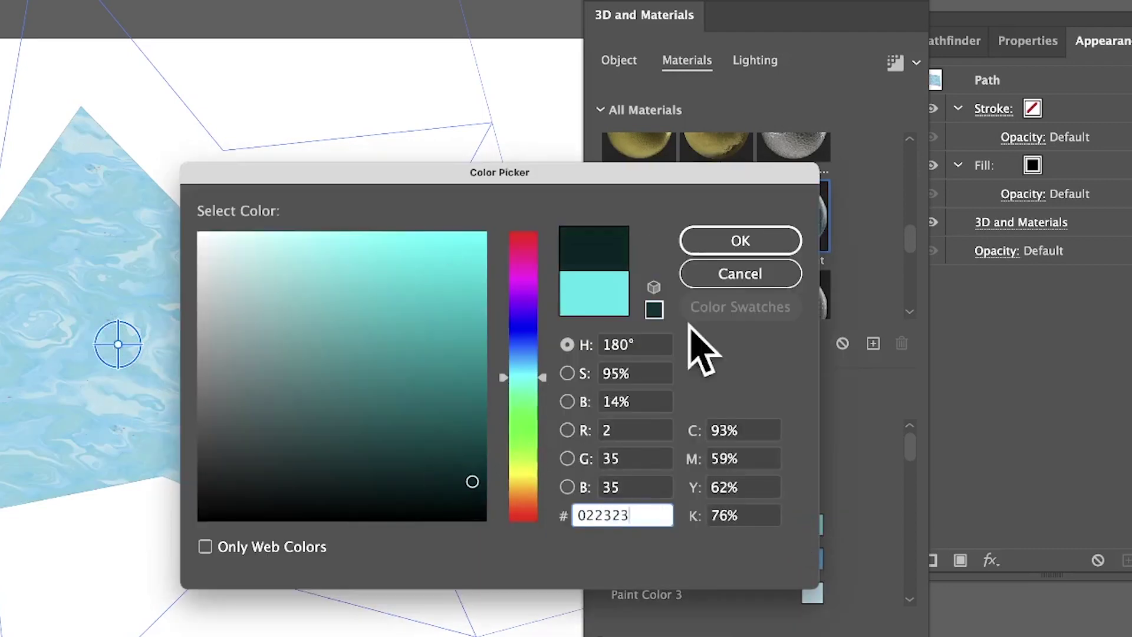
left_click(720, 239)
left_click_drag(914, 455, 915, 467)
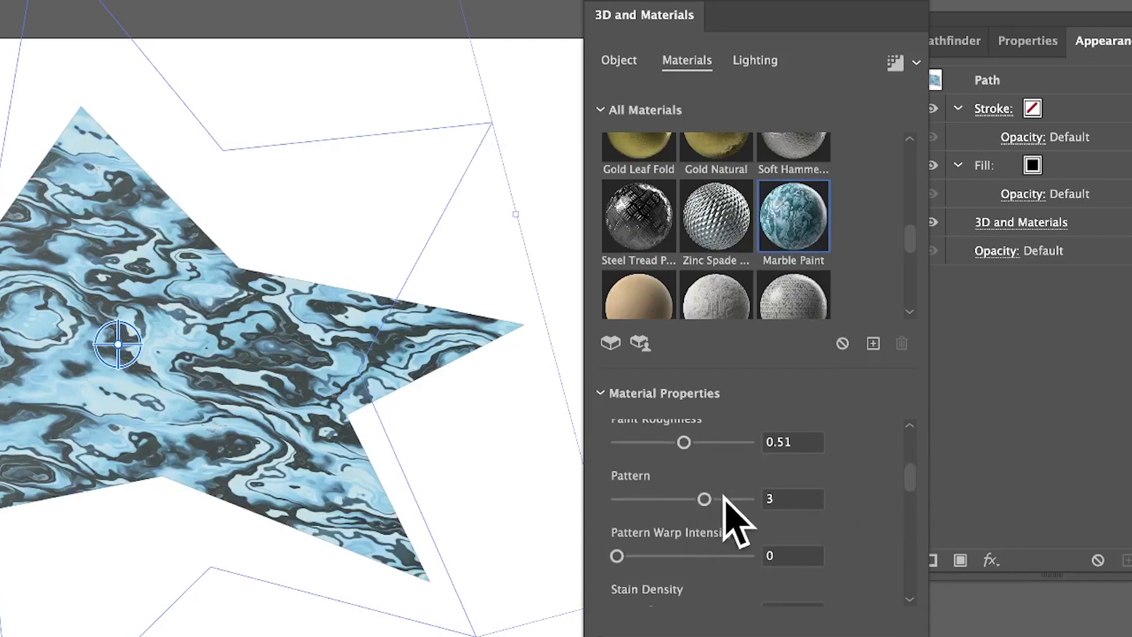
- Set the marble Pattern to 2, Pattern Warp Intensity to 0.71 and Offset X to 406
left_click(749, 498)
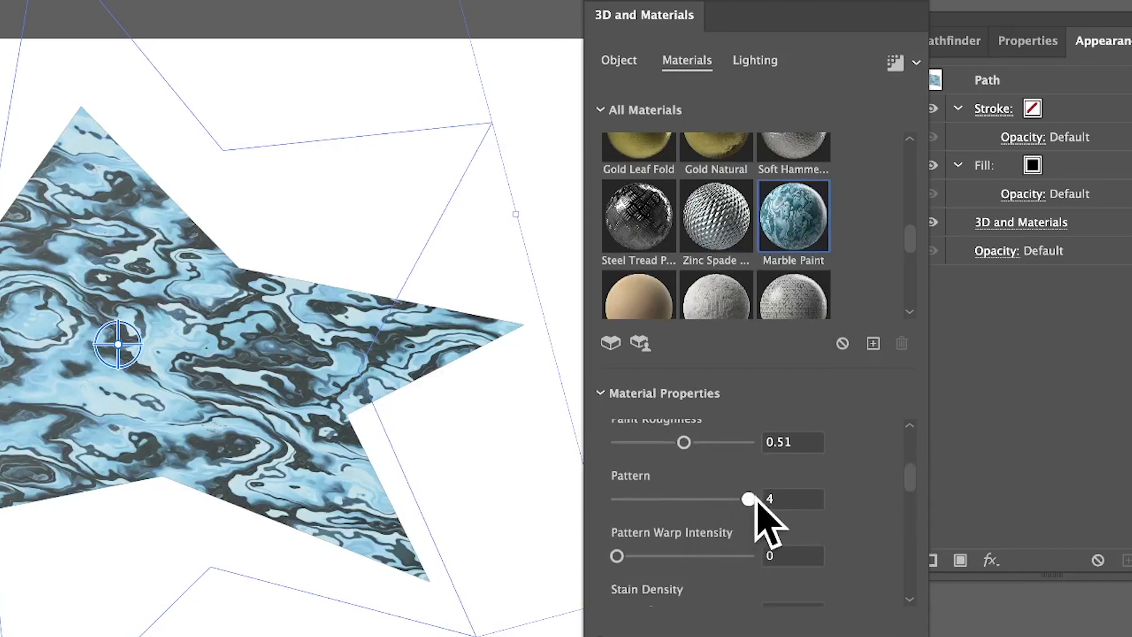
left_click(660, 500)
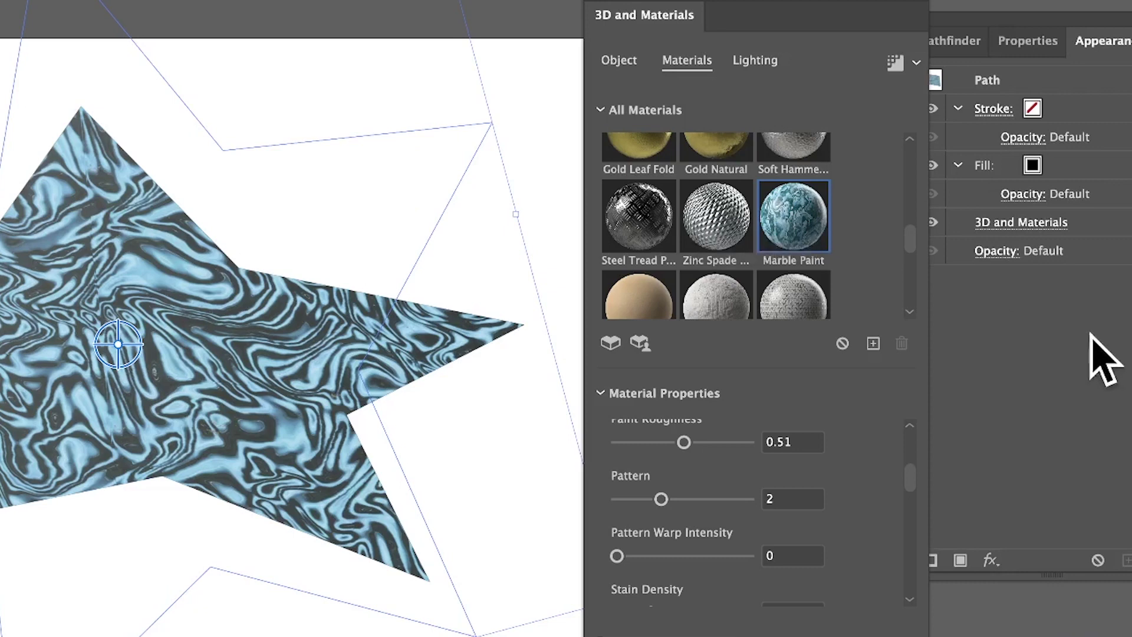
left_click(710, 555)
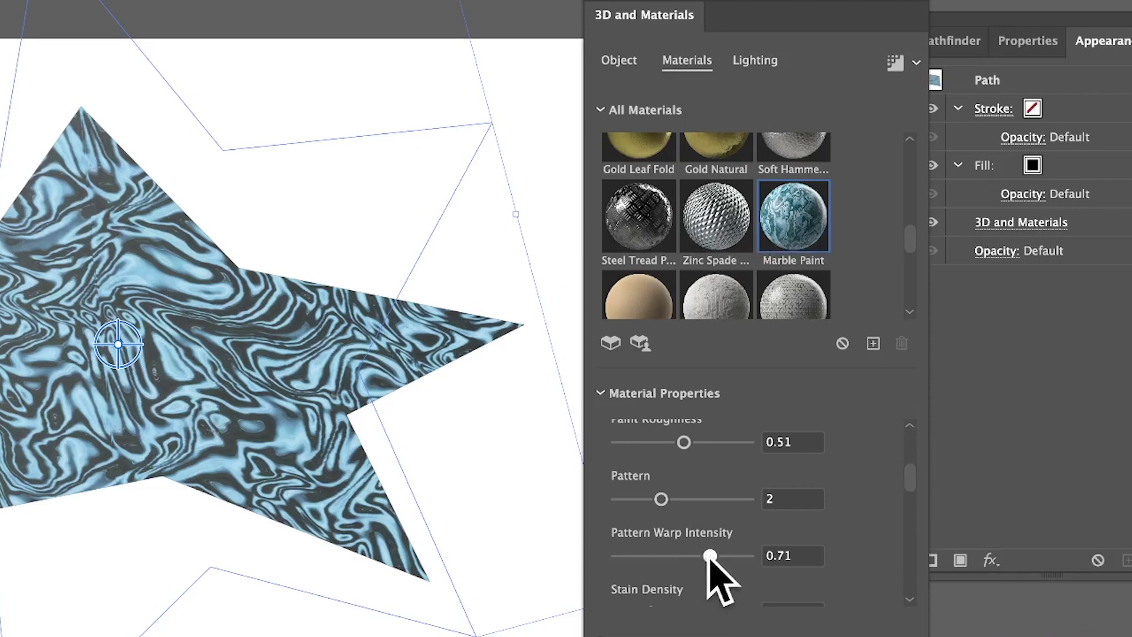
left_click_drag(710, 555, 737, 555)
scroll(906, 495, "down", 3)
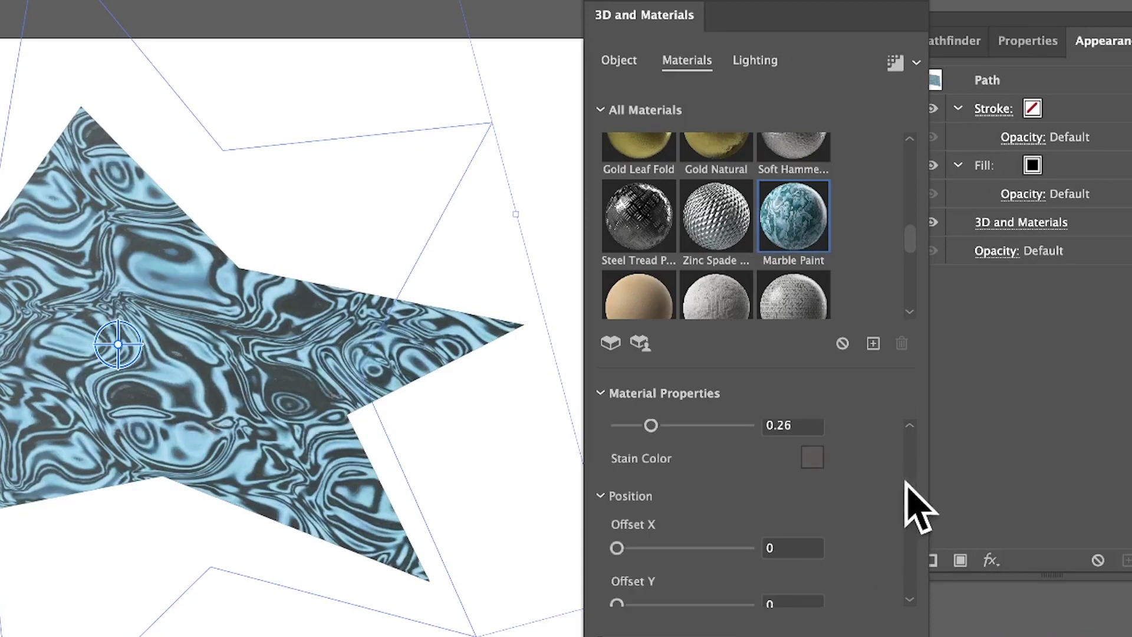
left_click_drag(617, 548, 671, 548)
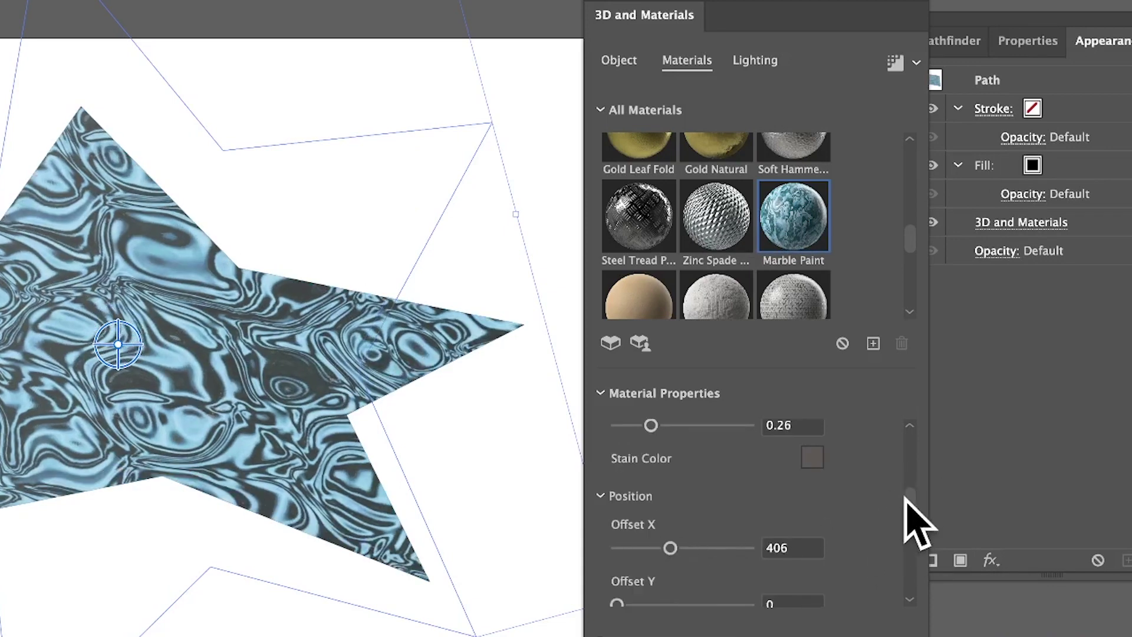
- Adjust the marble Density, set Contrast to 0.29 and Hue Shift to 0.76 for green
scroll(906, 507, "down", 3)
scroll(906, 512, "down", 3)
left_click_drag(666, 501, 634, 502)
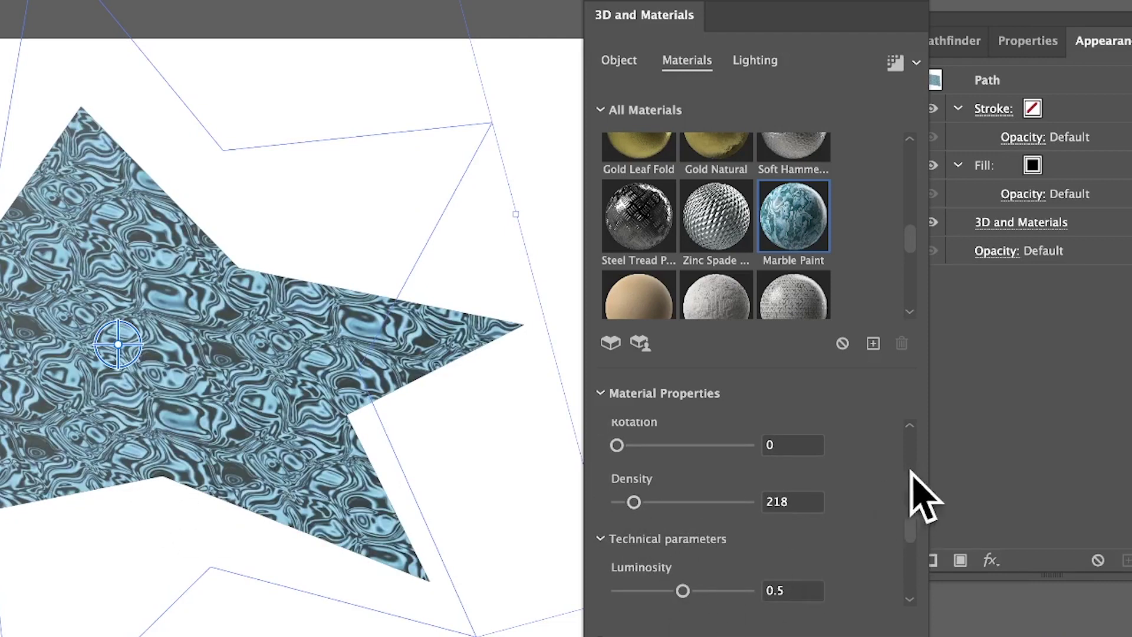
scroll(908, 533, "down", 2)
left_click_drag(683, 537, 701, 537)
left_click(688, 594)
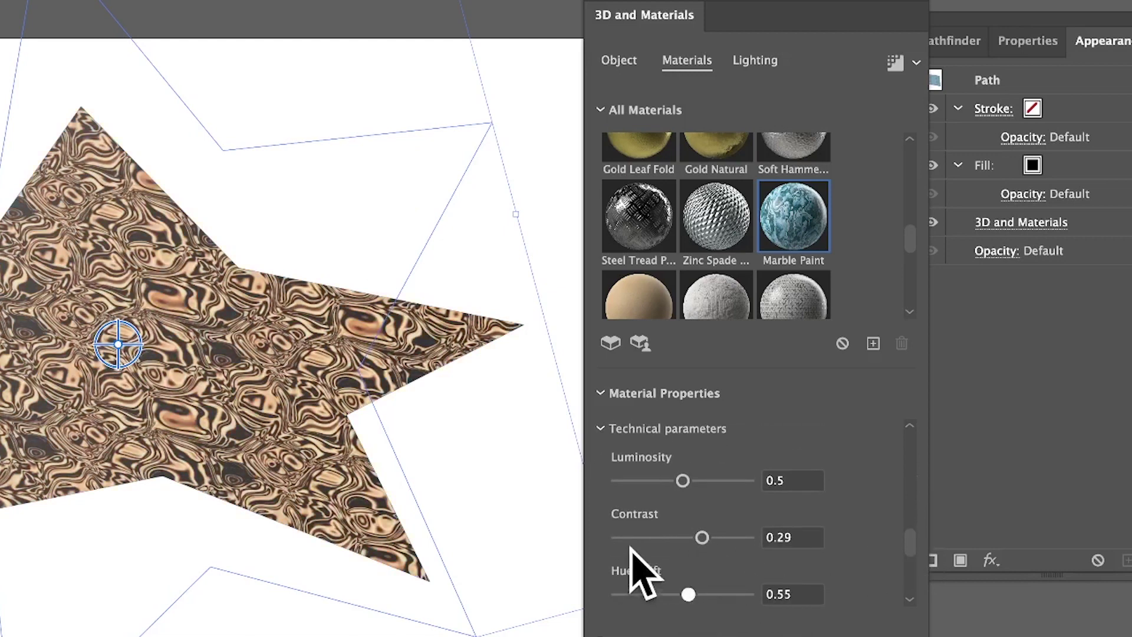
left_click(715, 594)
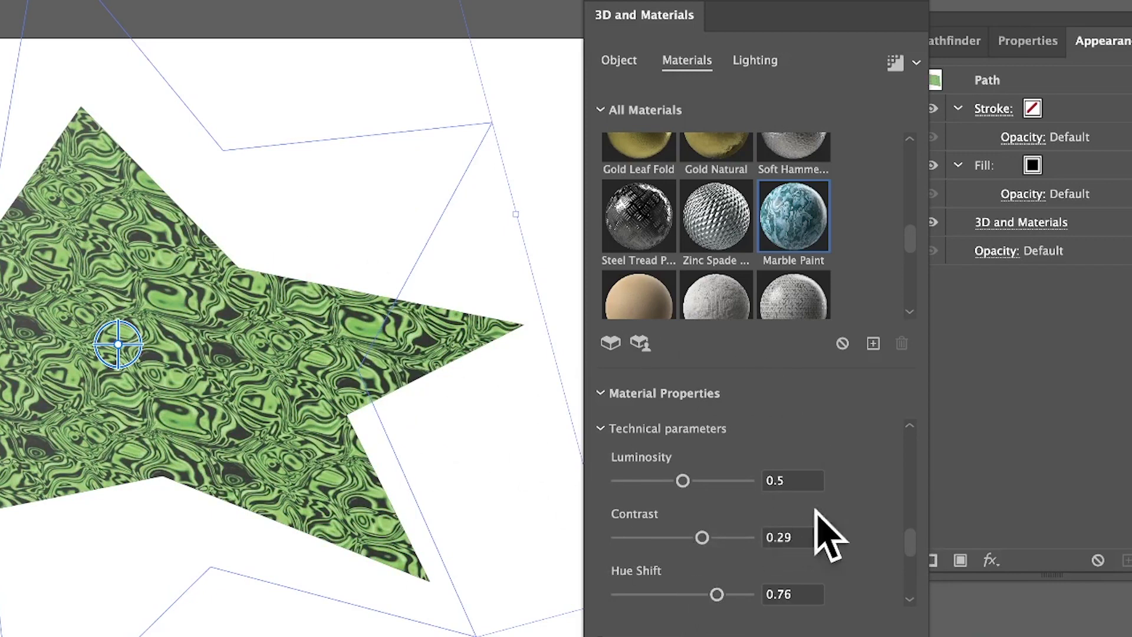
- Lower the Marble Paint texture resolution to 512px
scroll(913, 538, "down", 1)
mouse_move(913, 540)
left_mouse_down()
mouse_move(914, 582)
mouse_move(914, 462)
mouse_move(896, 447)
left_mouse_up()
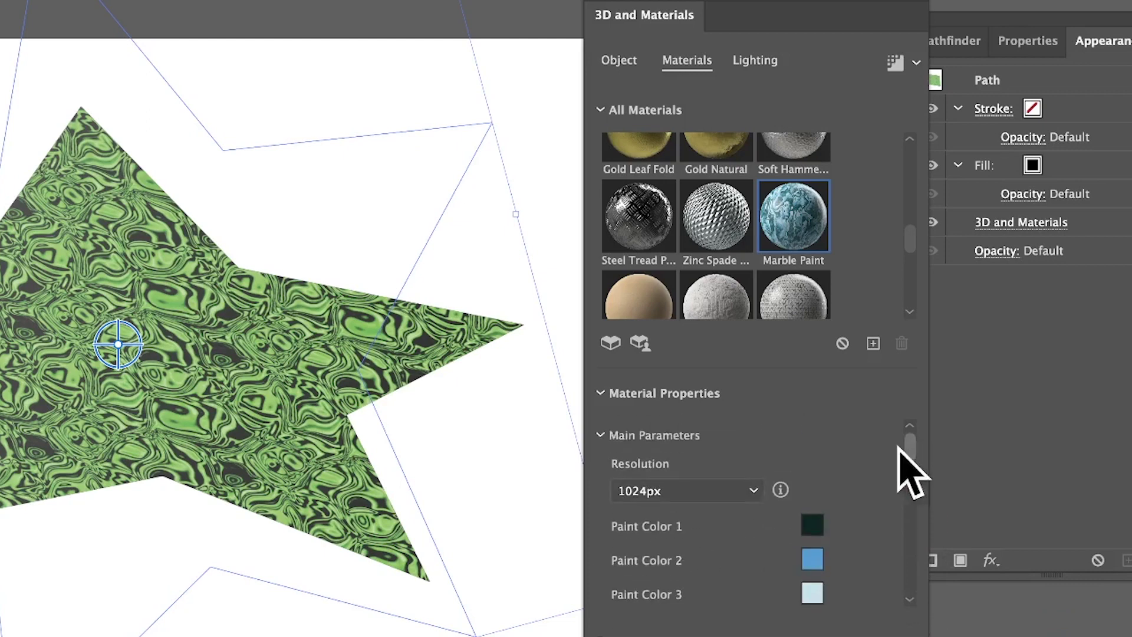
left_click(678, 491)
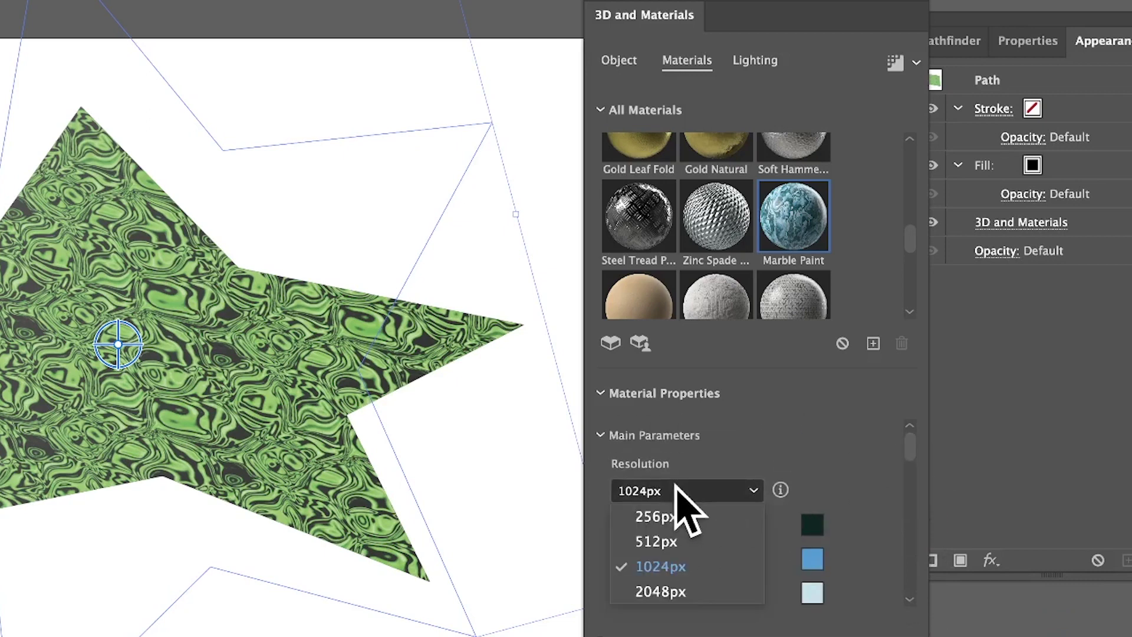
left_click(663, 538)
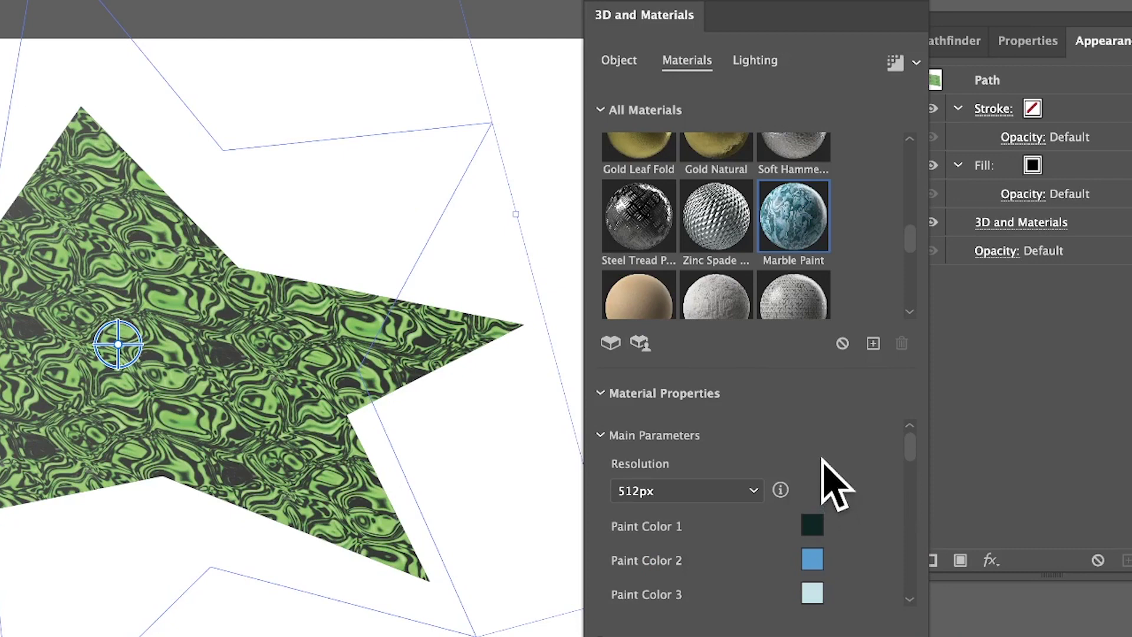
left_click(752, 60)
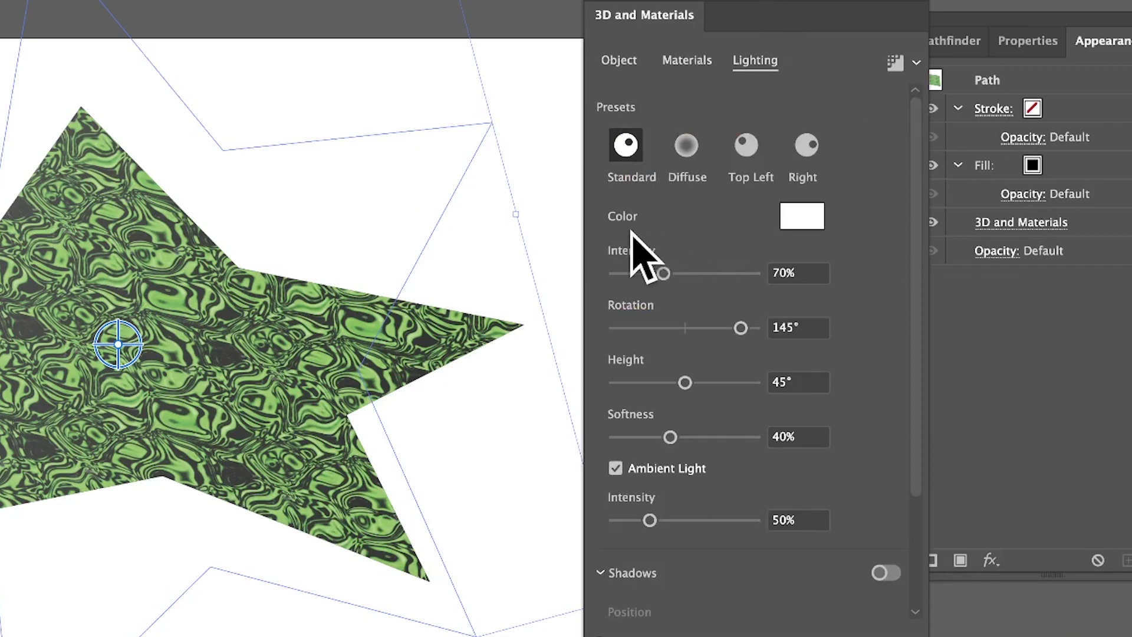
- Set the light colour to a pale cyan
left_click(802, 219)
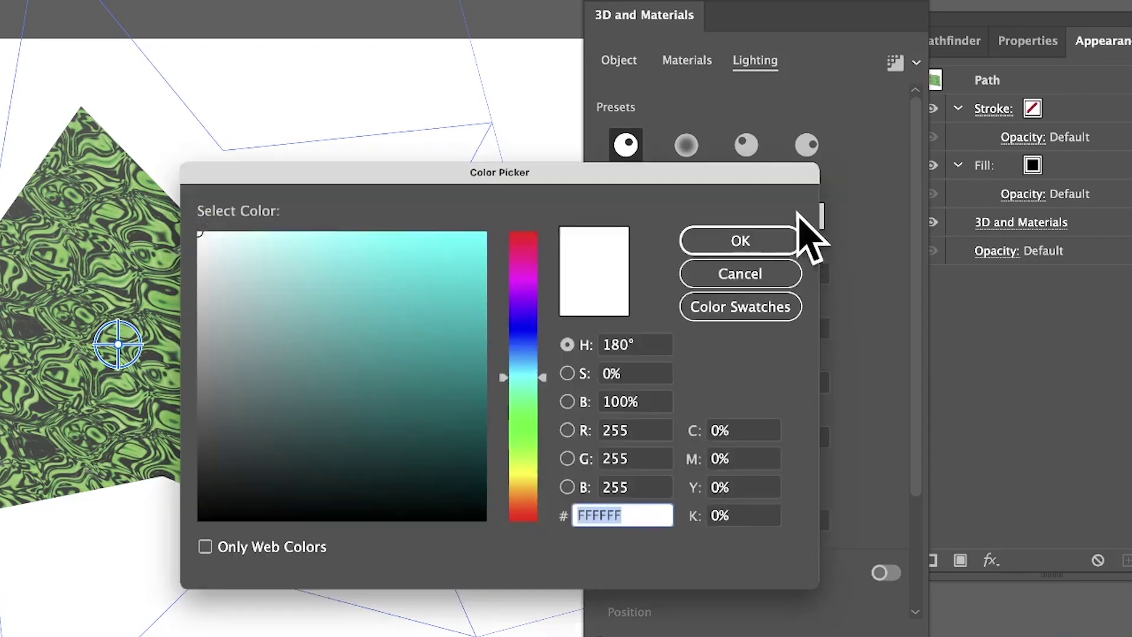
left_click_drag(377, 302, 429, 267)
left_click(731, 242)
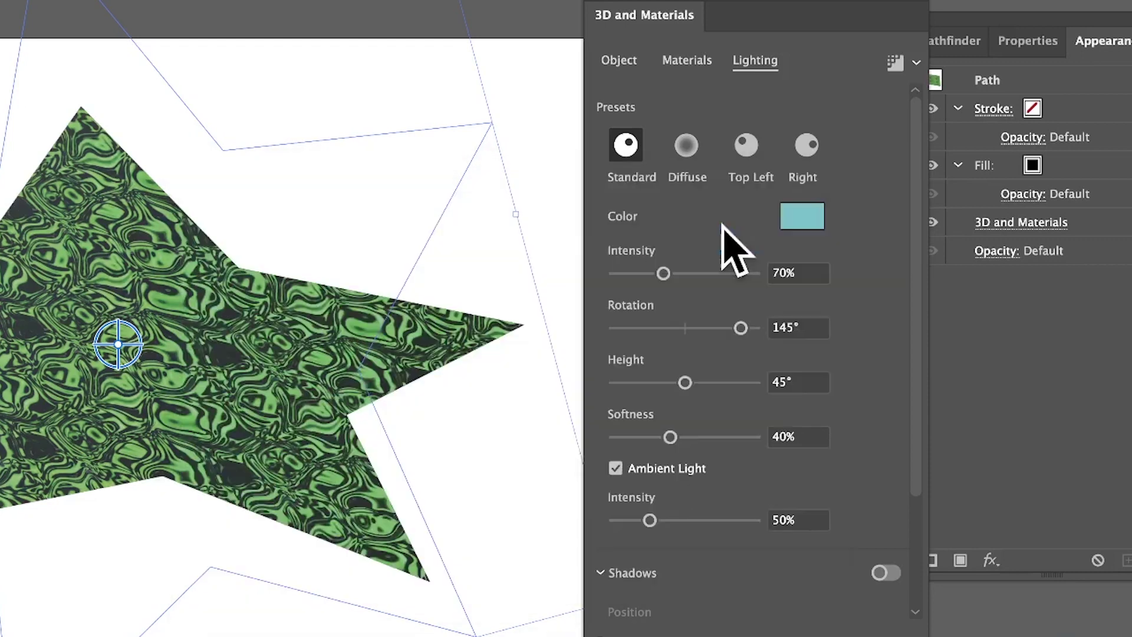
- Raise light intensity to 111% and rotate it to 97°, returning to the Materials tab
left_click_drag(664, 273, 691, 273)
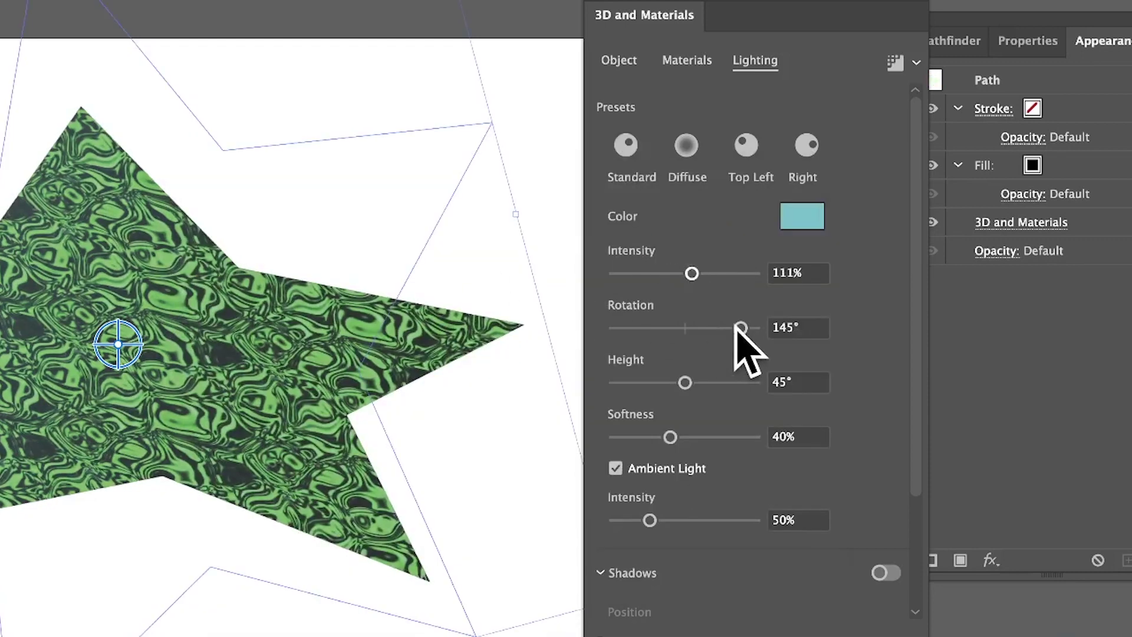
mouse_move(736, 328)
left_mouse_down()
mouse_move(688, 325)
mouse_move(722, 328)
left_mouse_up()
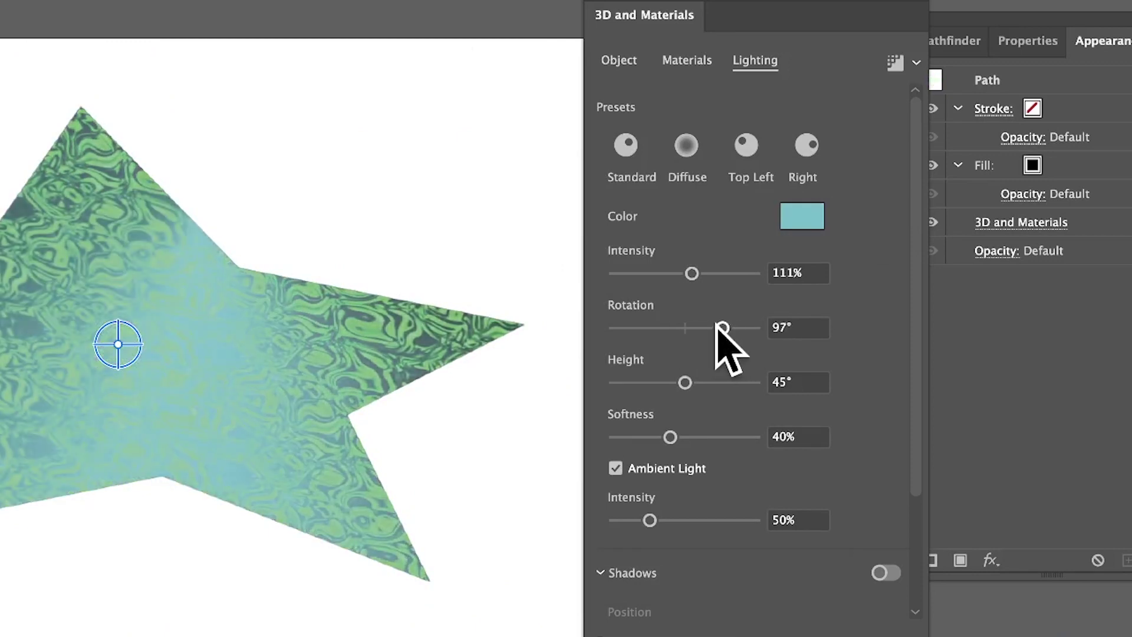
left_click(616, 60)
left_click(688, 61)
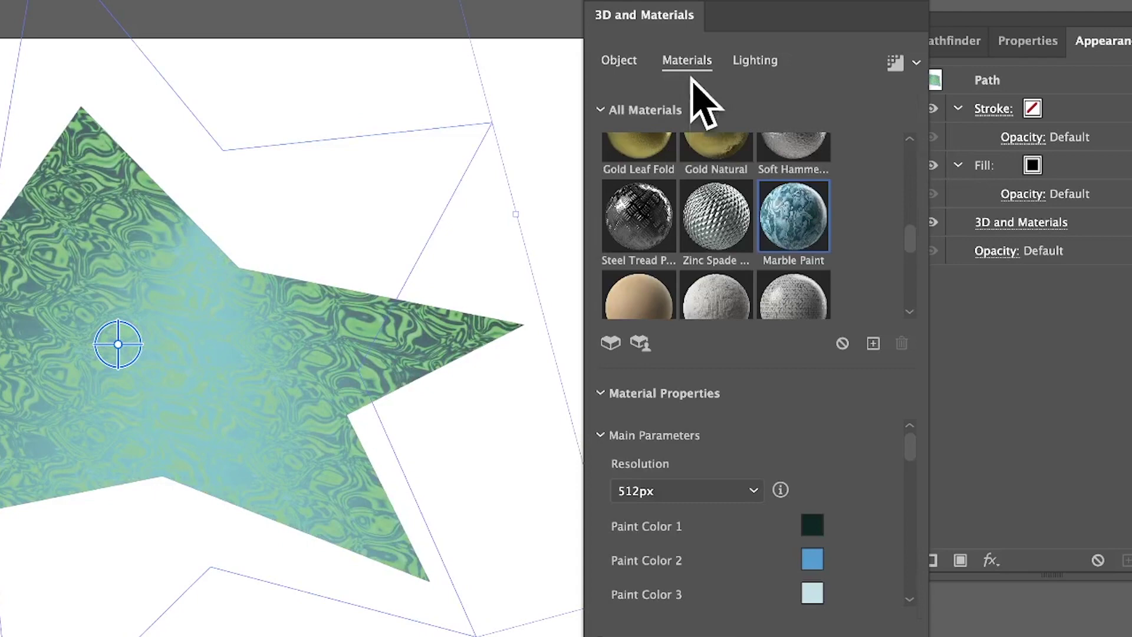
- Reapply Steel Tread Plate, then set light rotation about 62°, height 56° and adjust softness
left_click(657, 239)
left_click(757, 60)
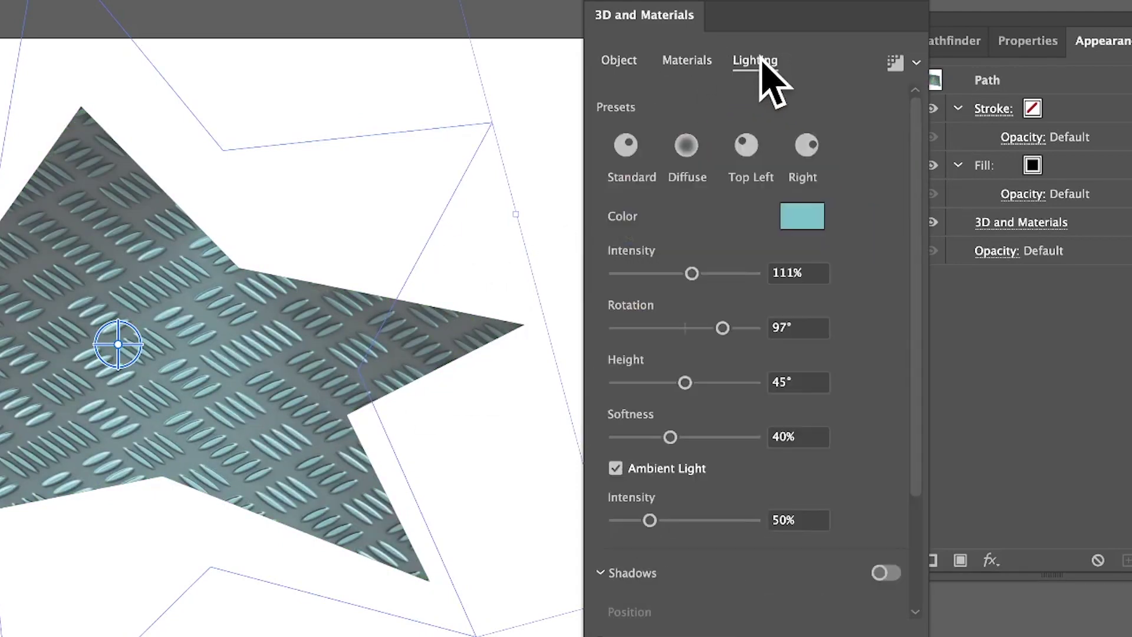
mouse_move(721, 328)
left_mouse_down()
mouse_move(708, 329)
mouse_move(734, 327)
mouse_move(722, 328)
left_mouse_up()
left_click_drag(685, 382, 702, 382)
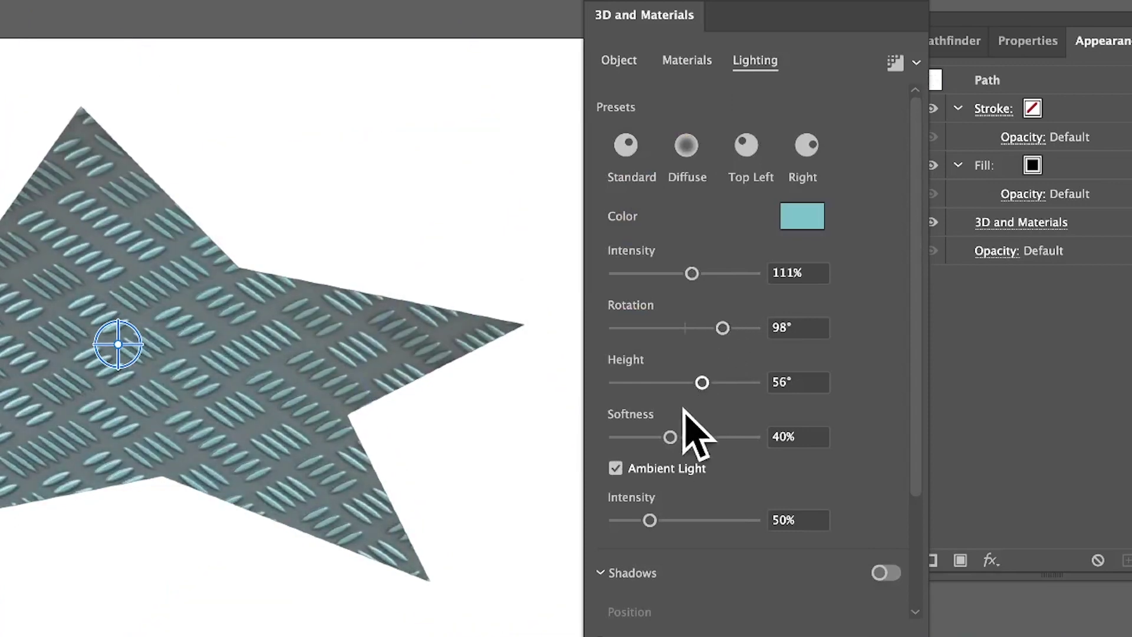
left_click_drag(670, 437, 646, 440)
- Set ambient light intensity to 51% and switch on Shadows
mouse_move(650, 520)
left_mouse_down()
mouse_move(661, 520)
mouse_move(651, 520)
left_mouse_up()
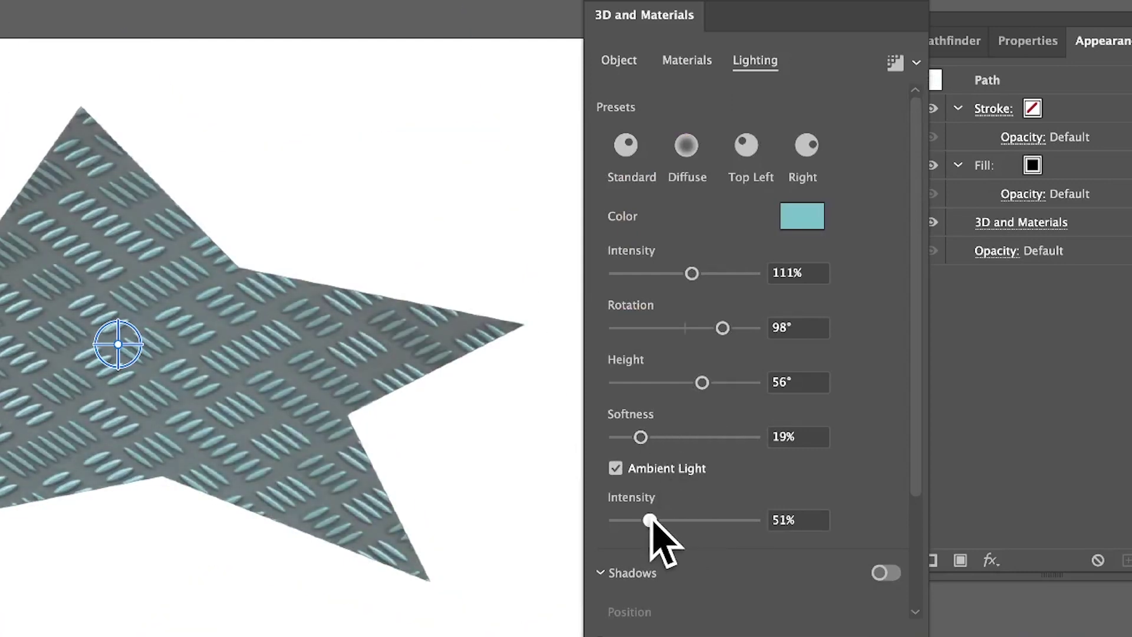
scroll(693, 457, "down", 3)
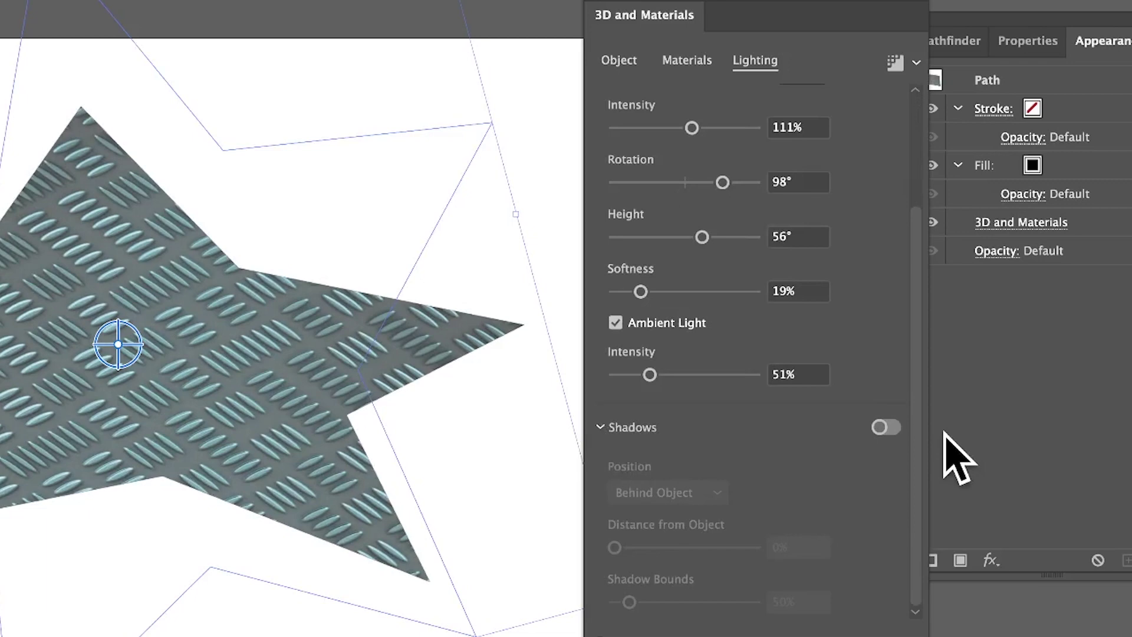
left_click(890, 427)
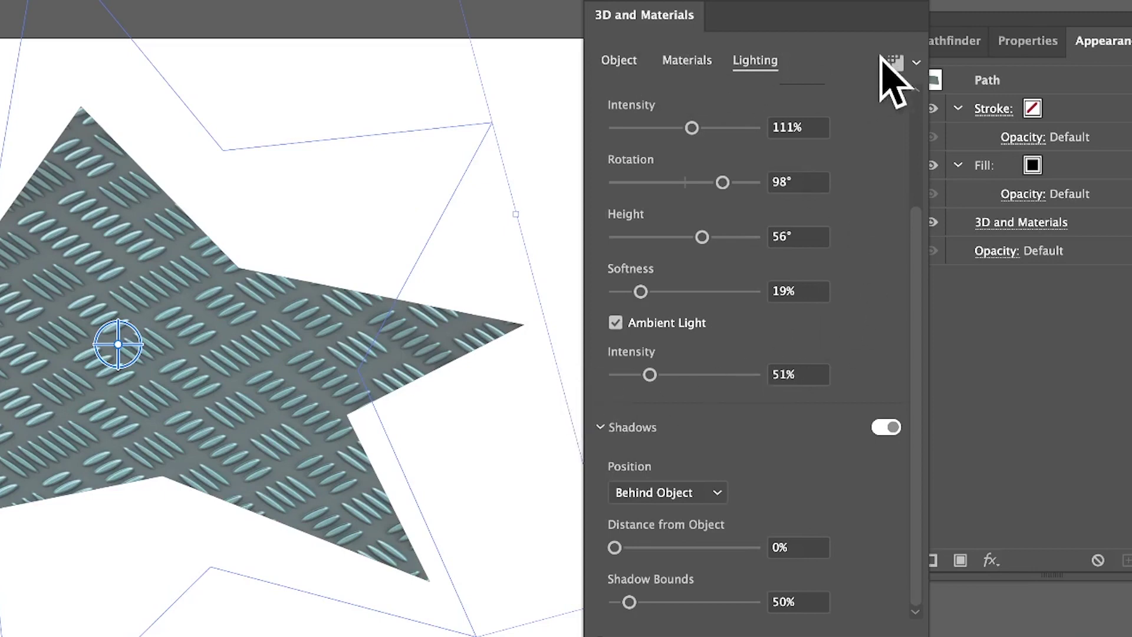
left_click(914, 64)
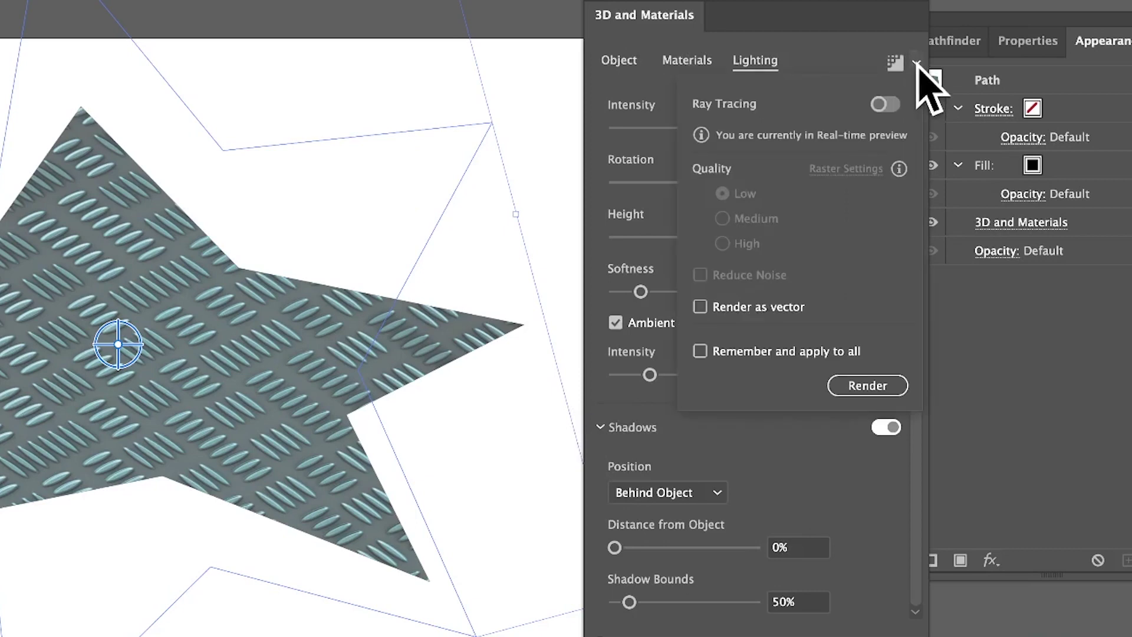
left_click(861, 386)
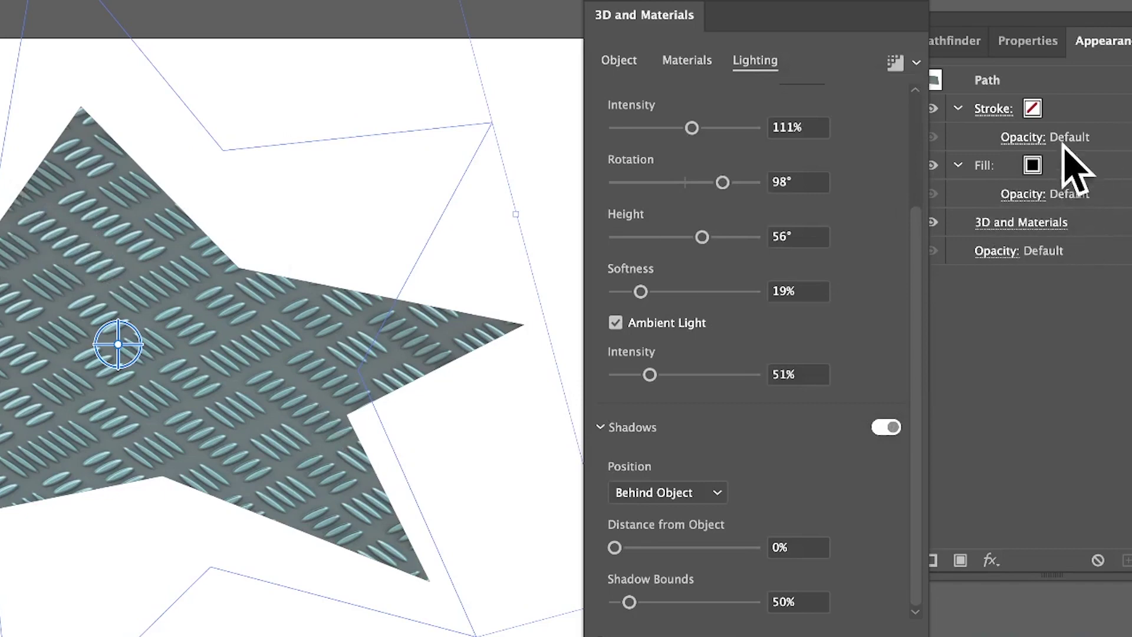
left_click(915, 62)
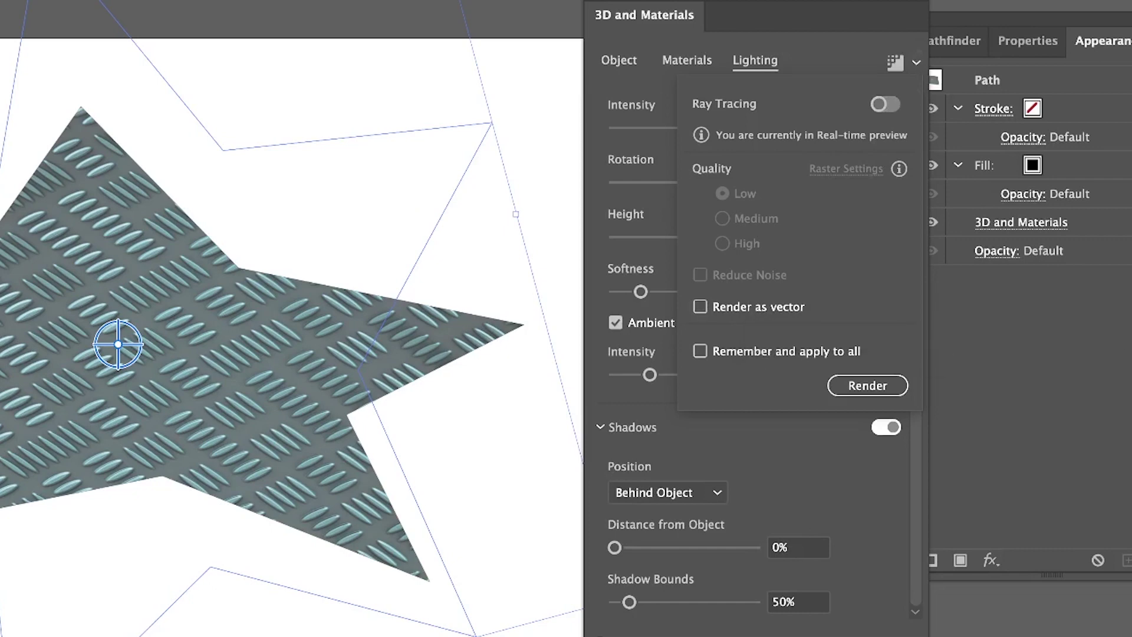
key("Escape")
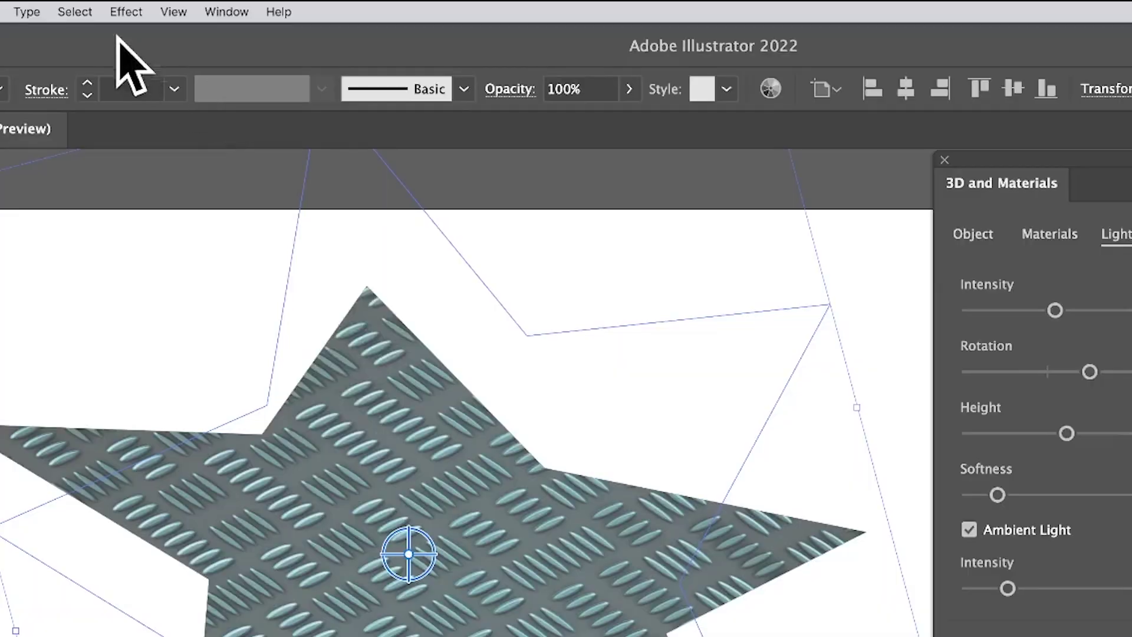
- Apply a Zig Zag distortion with Size 25 pt to the star
left_click(126, 11)
mouse_move(158, 196)
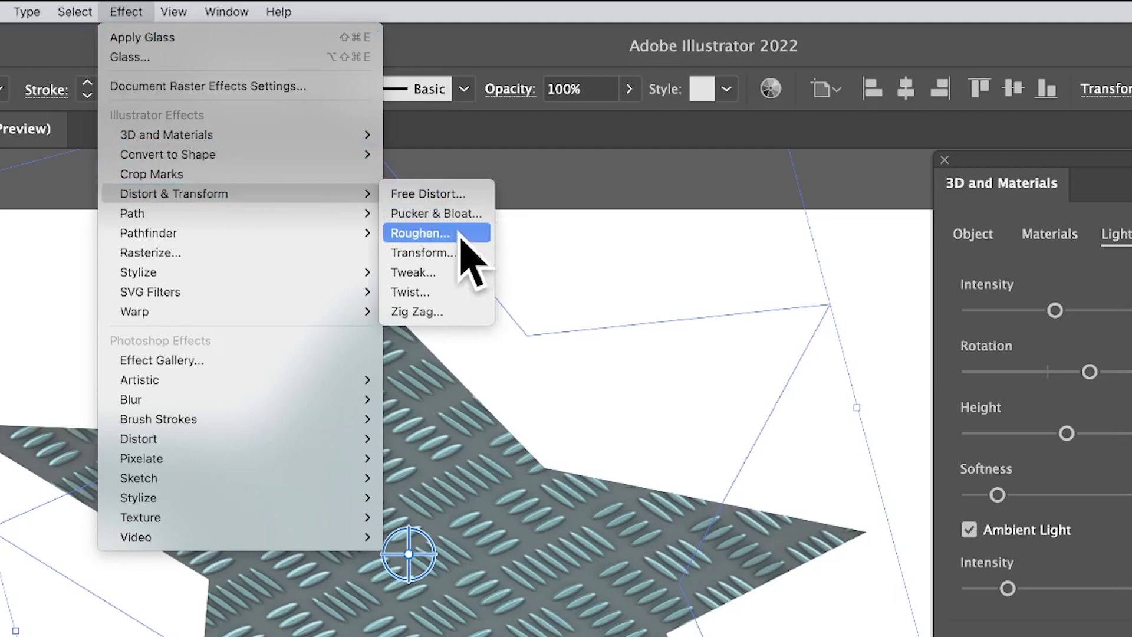
left_click(436, 311)
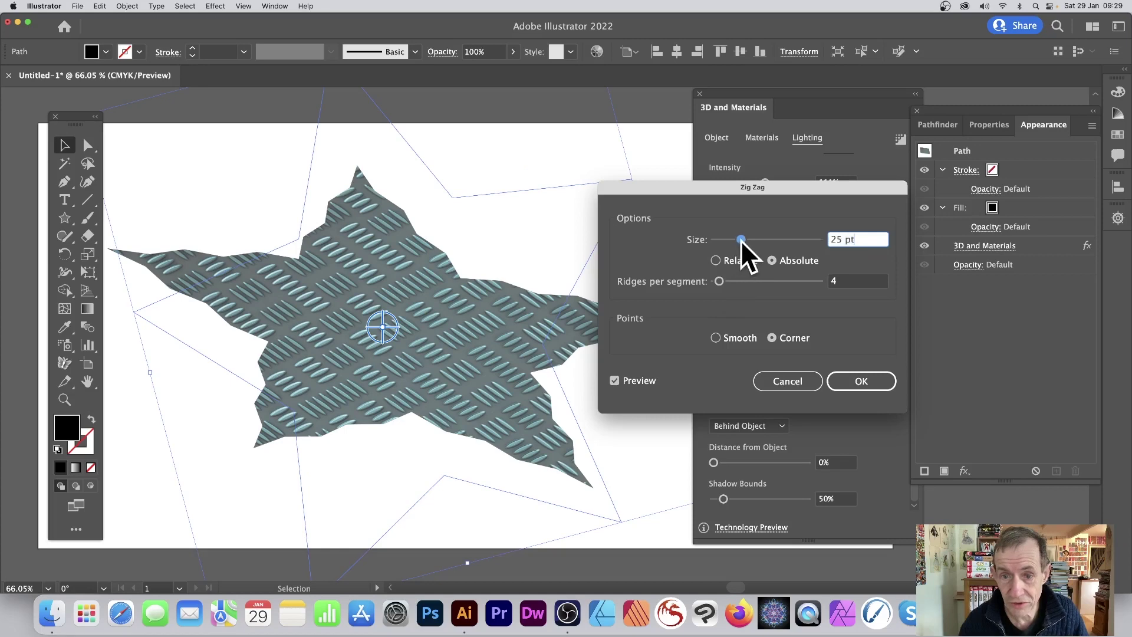
left_click_drag(742, 242, 743, 244)
left_click(861, 381)
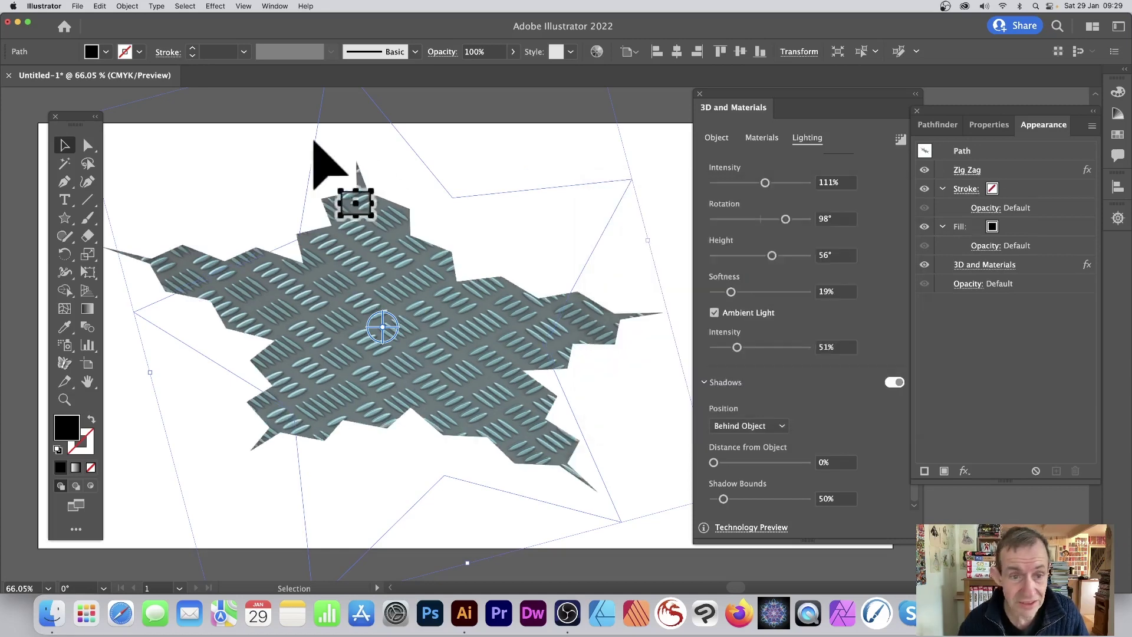
- Apply a Radial Blur to the zigzag star using the Spin method at Good quality
left_click(218, 6)
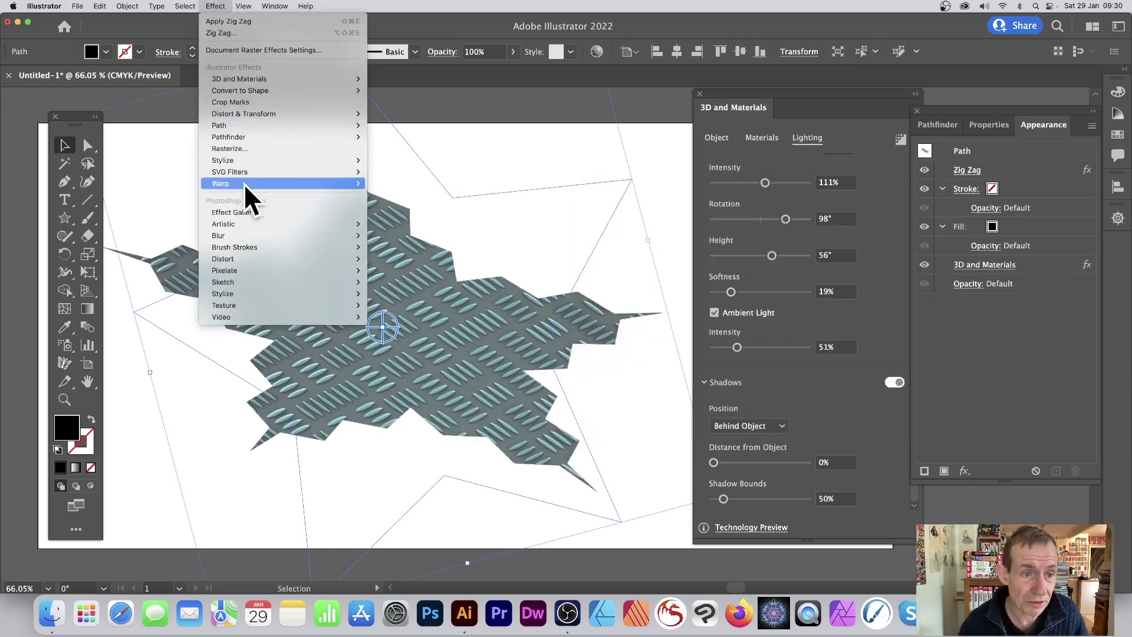
mouse_move(244, 235)
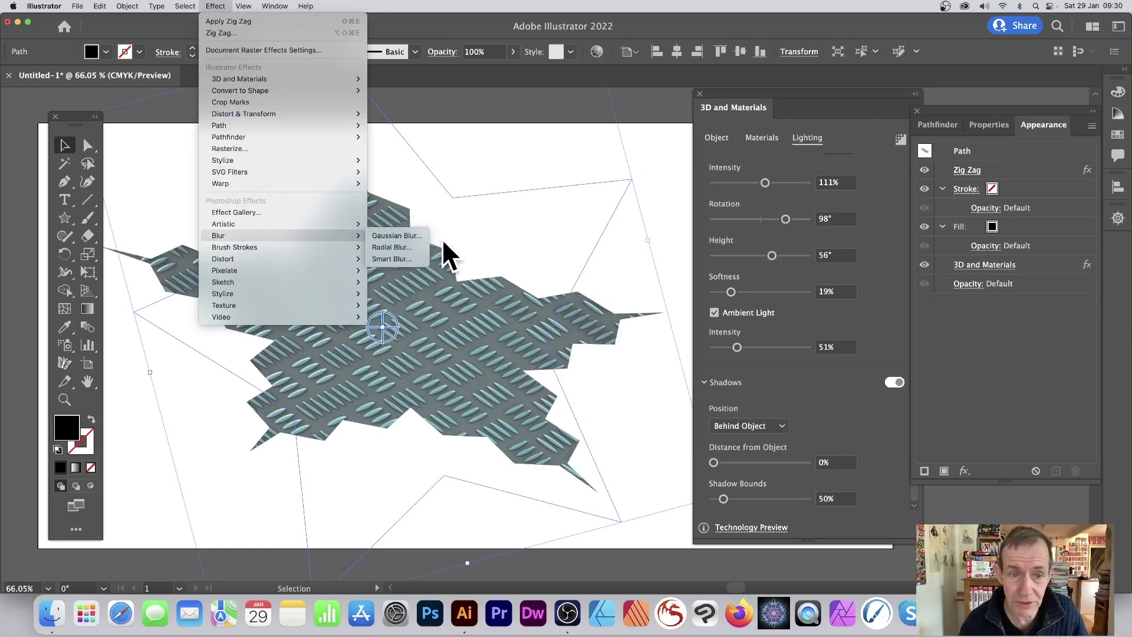
left_click(402, 248)
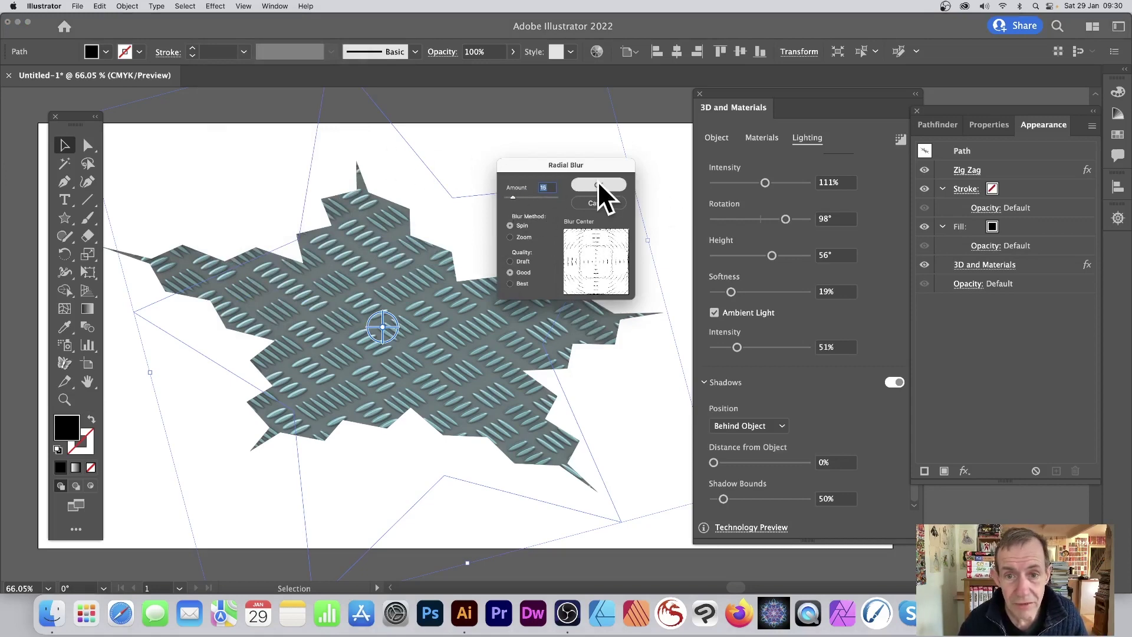
left_click(623, 184)
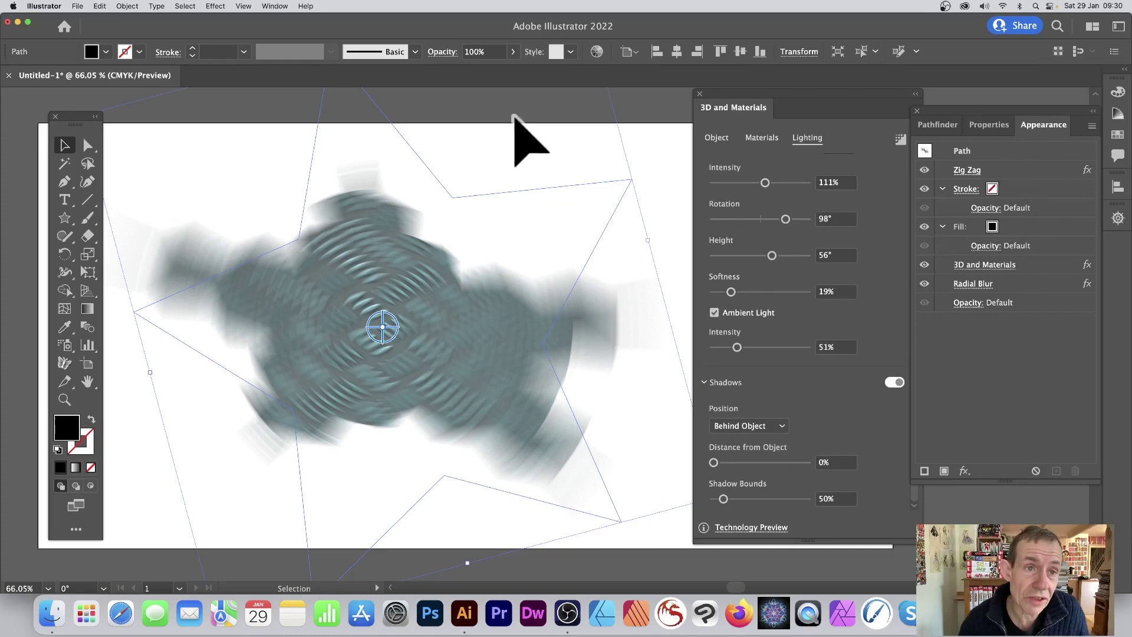
left_click(274, 6)
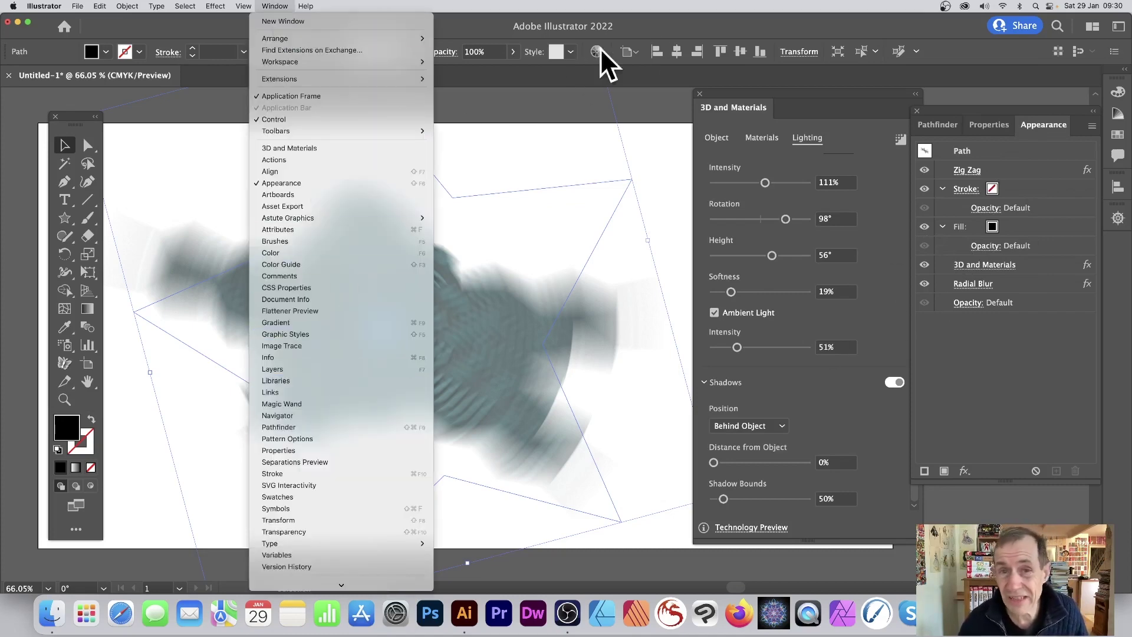
- Close the Window menu without choosing a panel
left_click(657, 37)
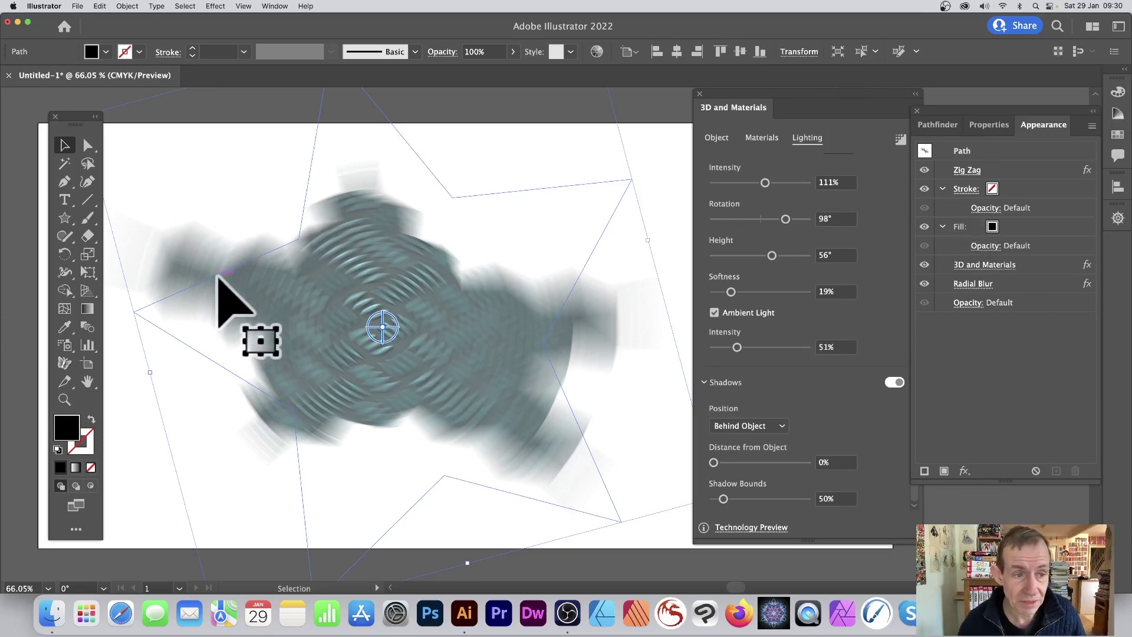
- Delete the blurred star and bring up the Materials grid in 3D and Materials
key("Delete")
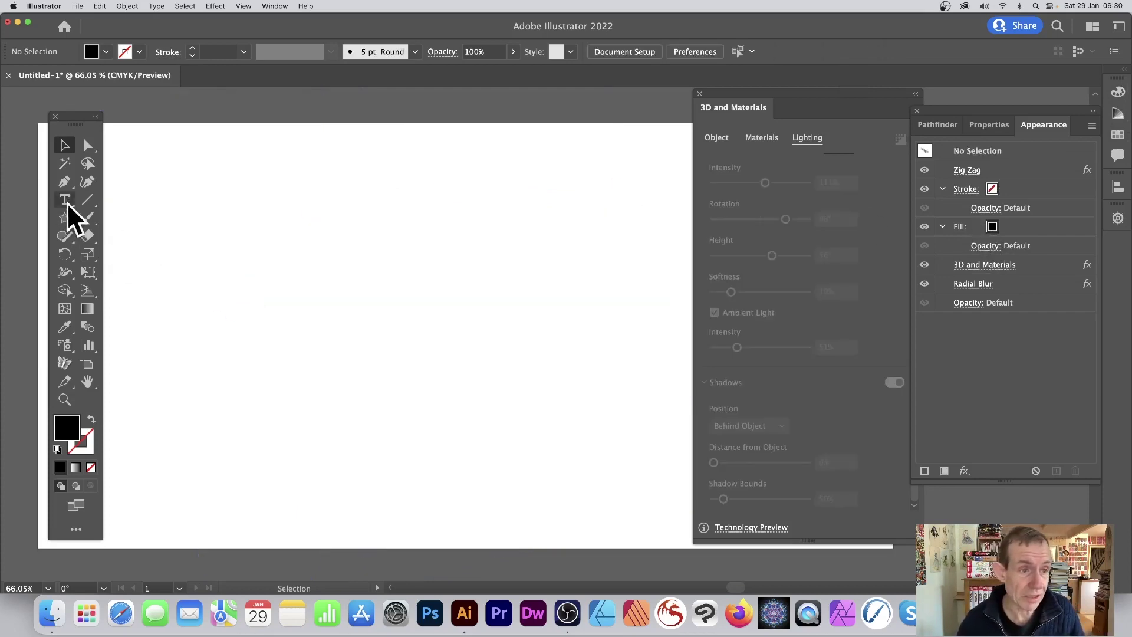
left_click(64, 199)
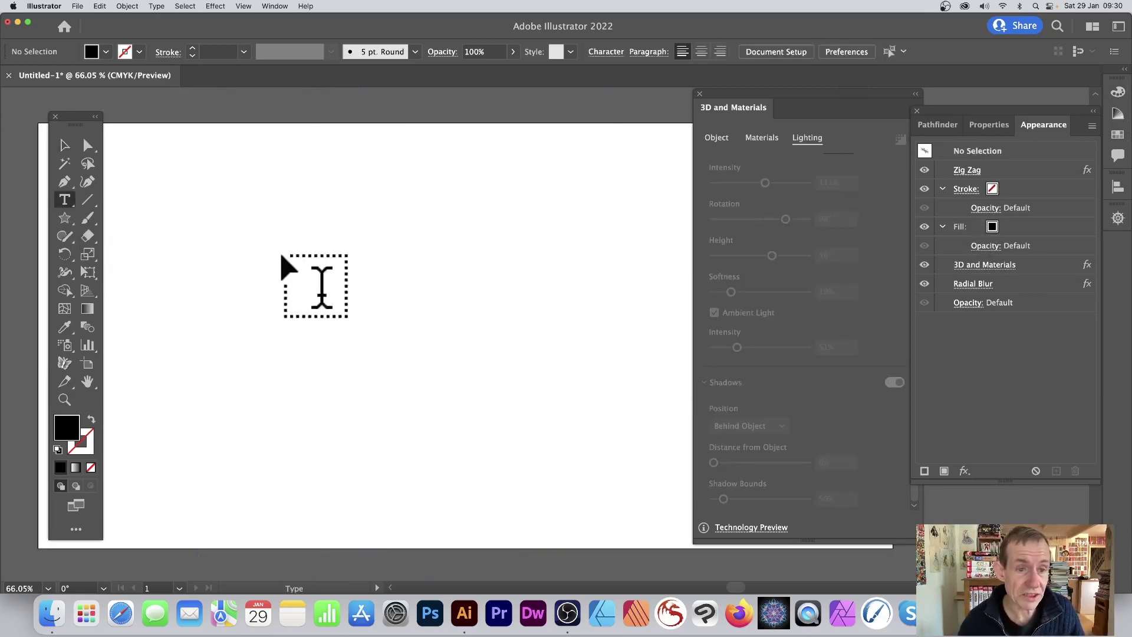
left_click(76, 222)
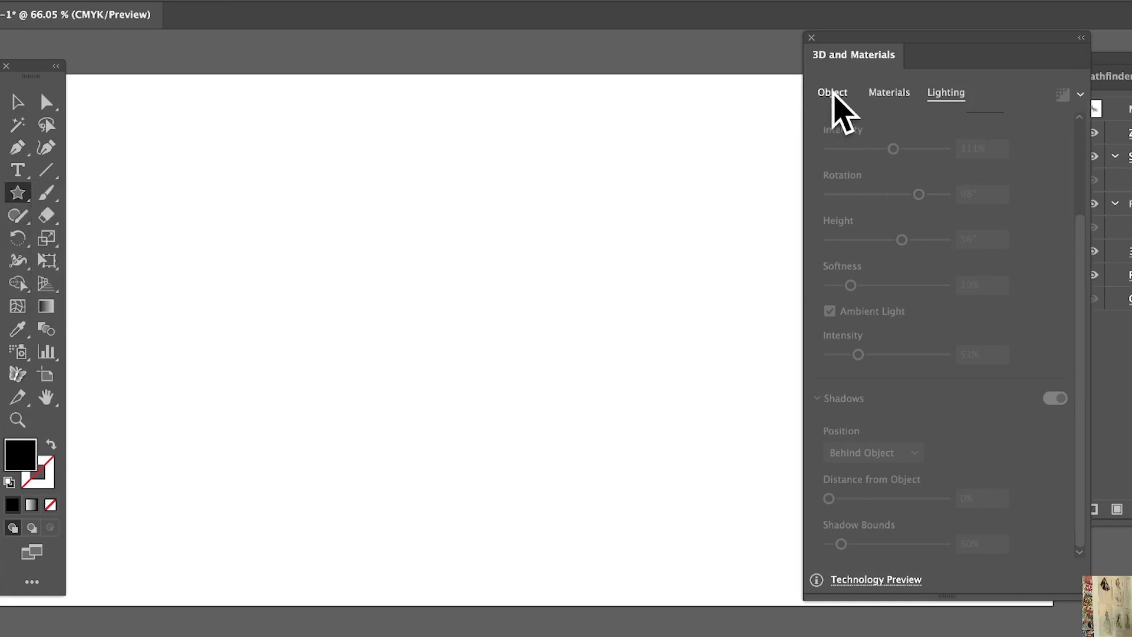
left_click(716, 138)
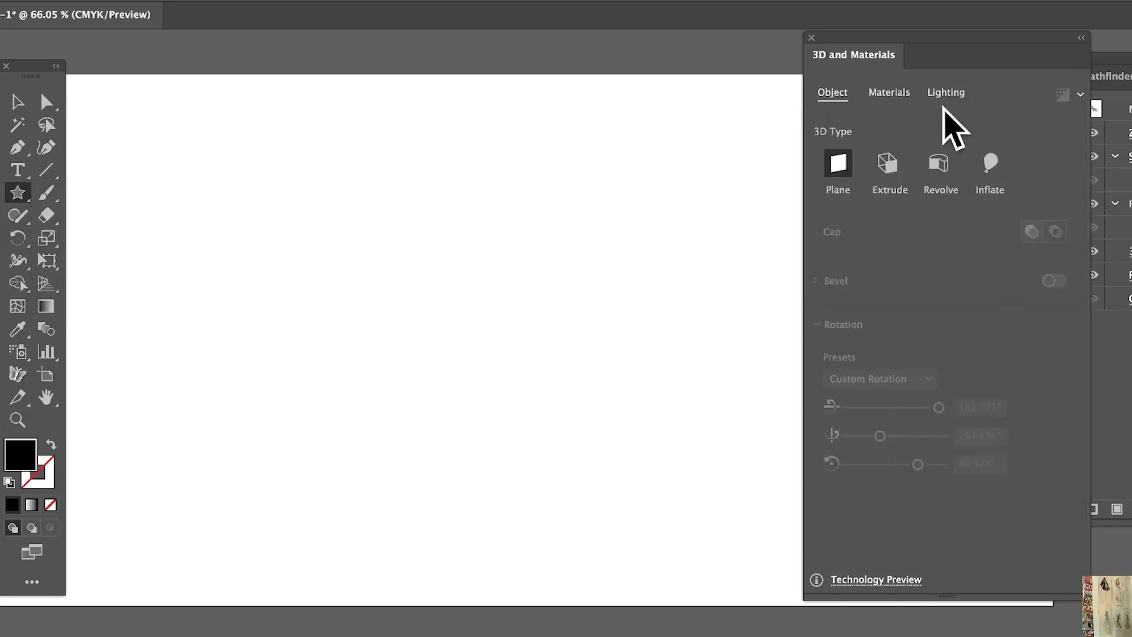
left_click(762, 138)
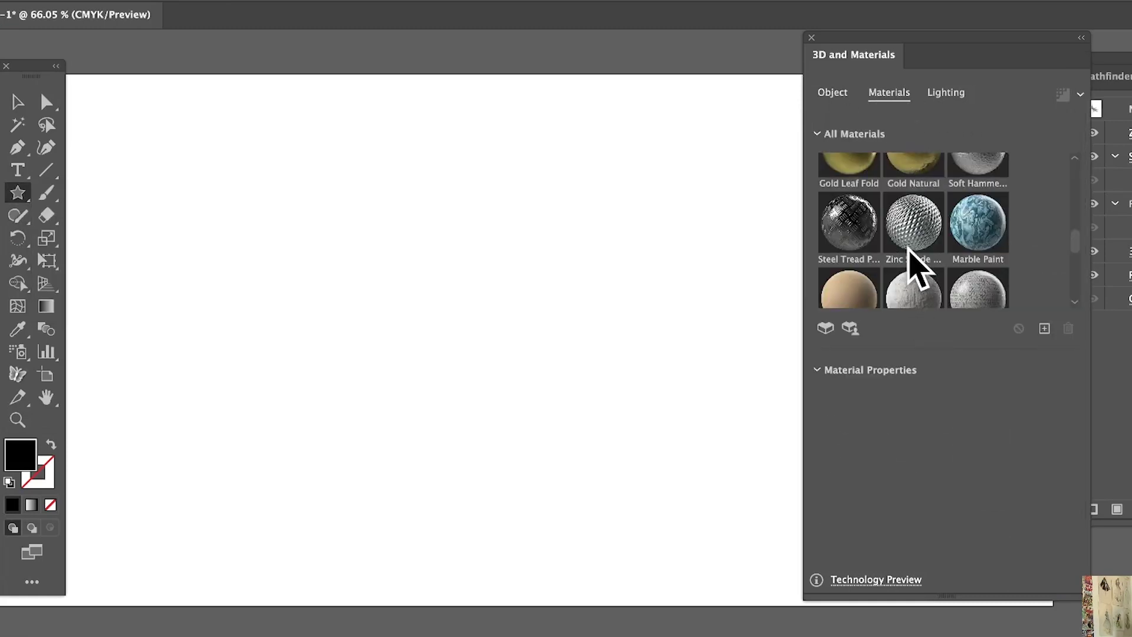
- Draw a large rectangle on the artboard and give it the Steel Tread Plate material
left_click(19, 193)
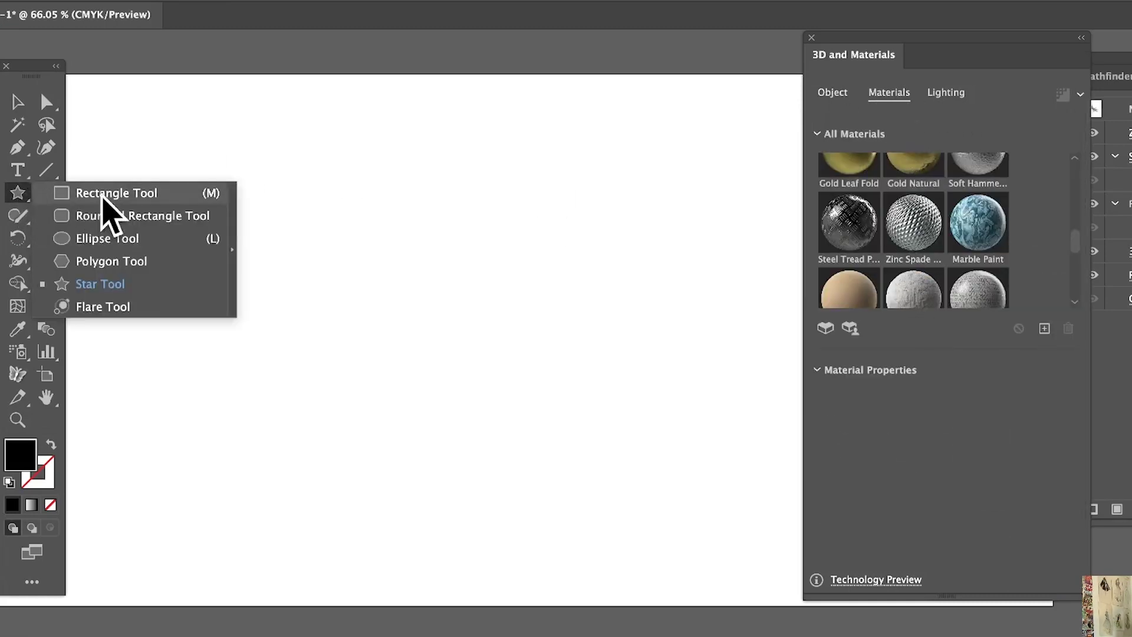
left_click(102, 193)
left_click_drag(159, 133, 648, 485)
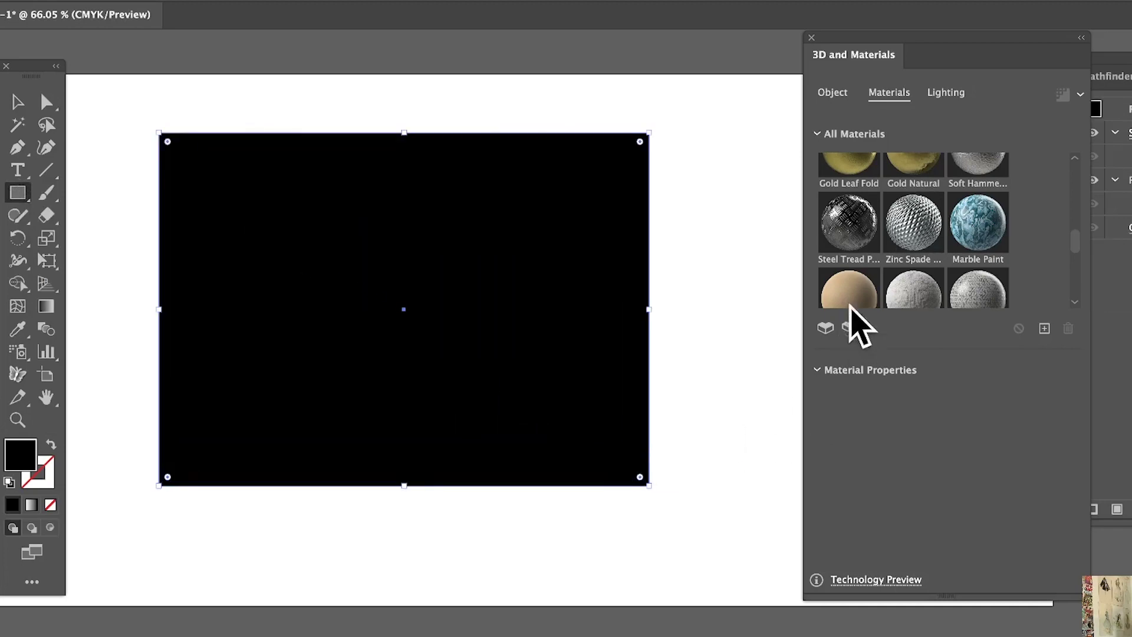
left_click(848, 252)
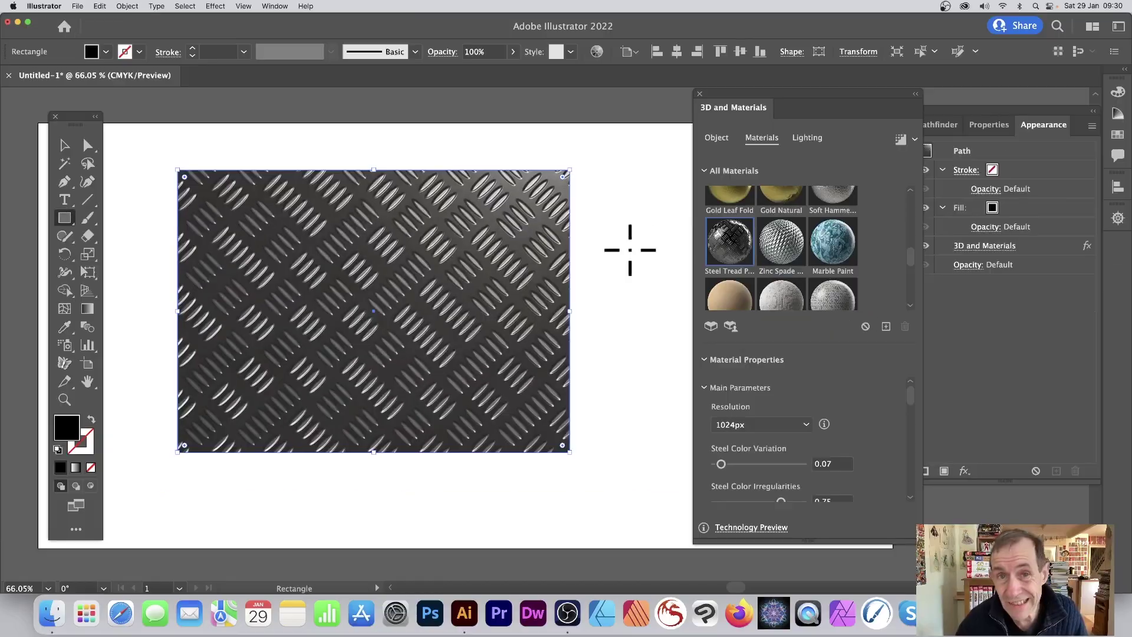